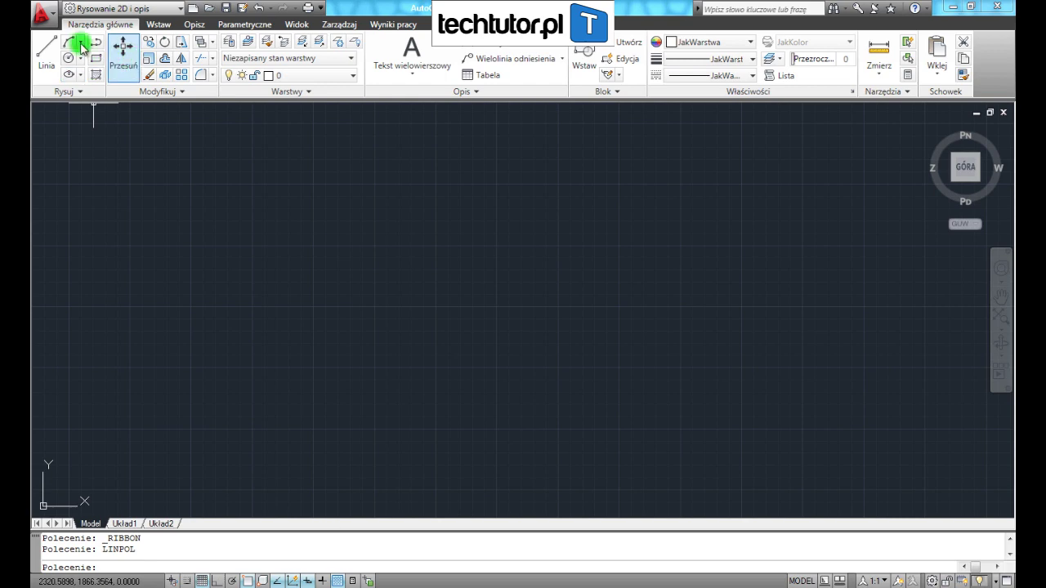
left_click(95, 60)
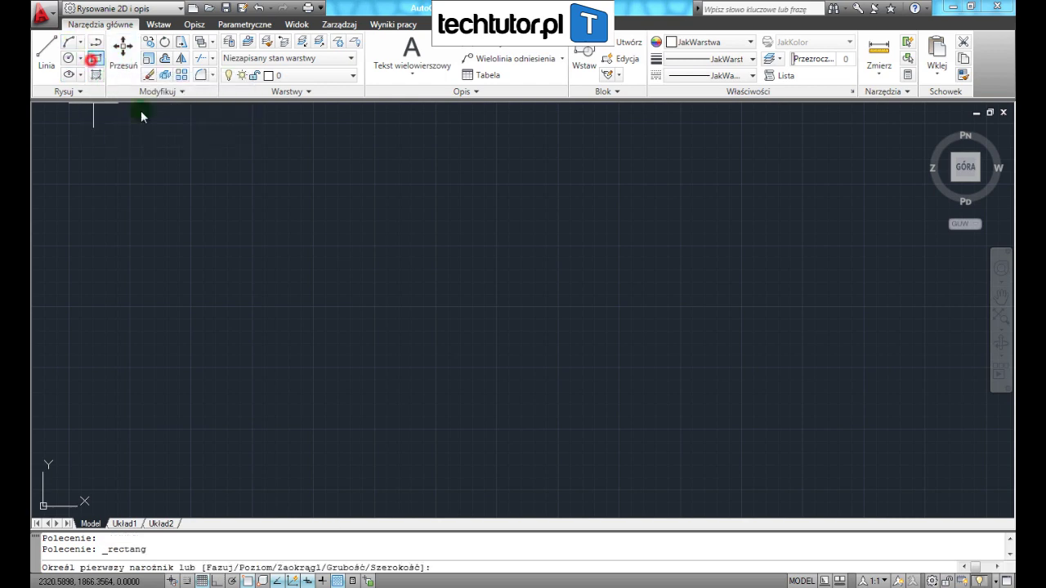
left_click(268, 247)
type("300")
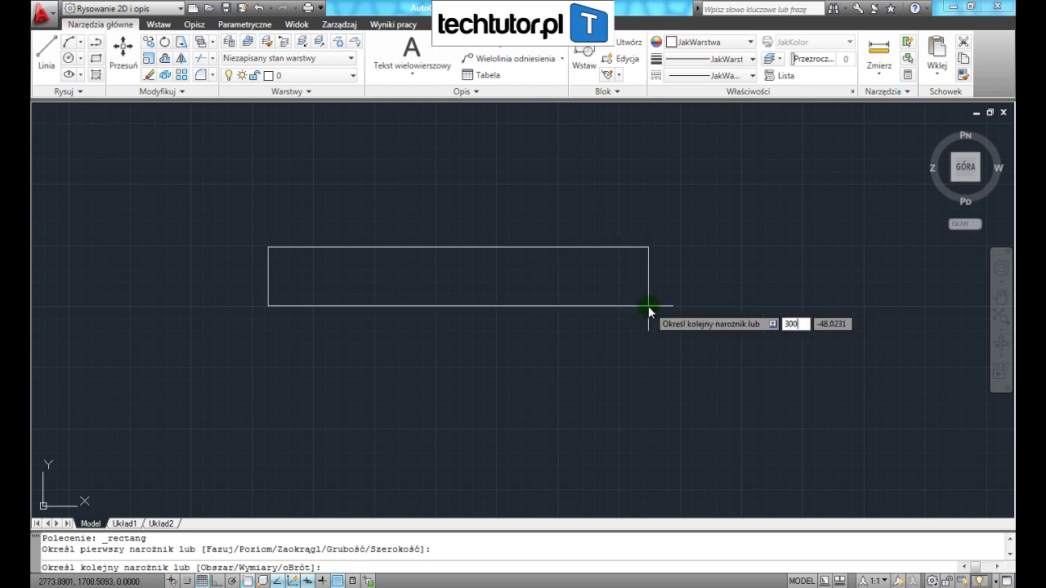
key("Tab")
type("40")
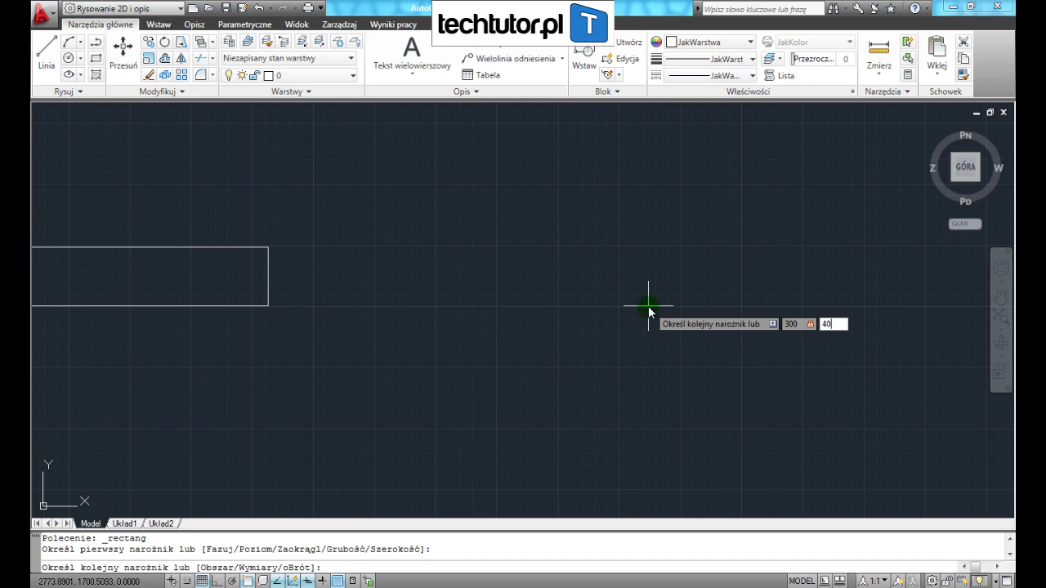
key("Return")
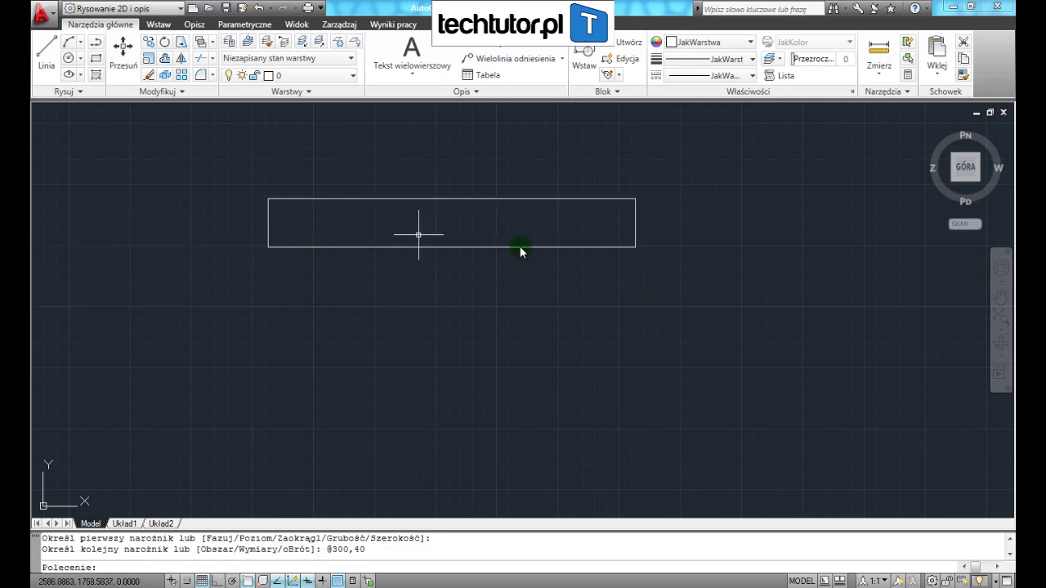
Step: Add layer grube with a 0.50 mm lineweight, then a third new layer, Warstwa1
left_click(228, 45)
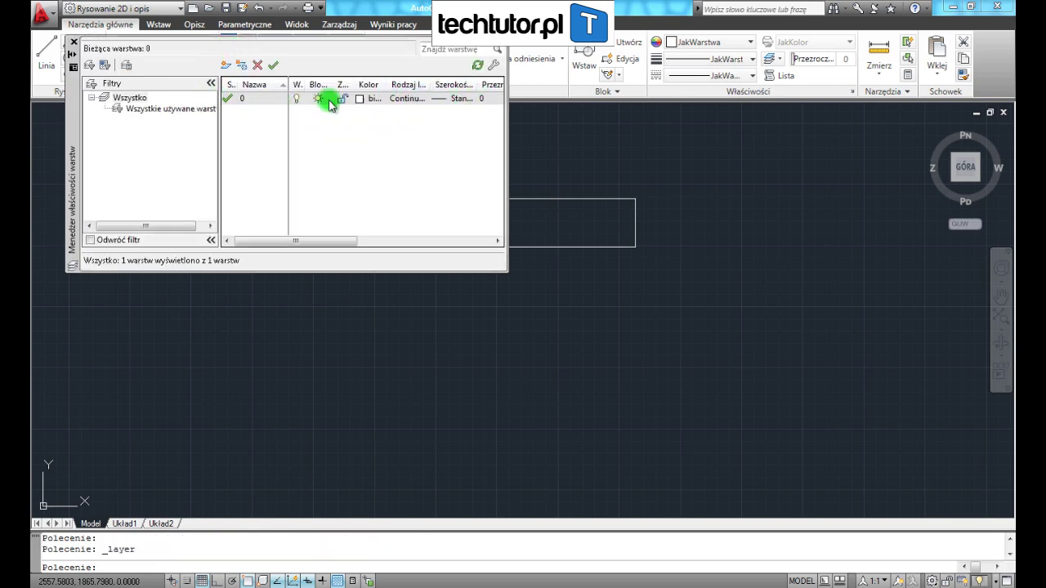
left_click(222, 65)
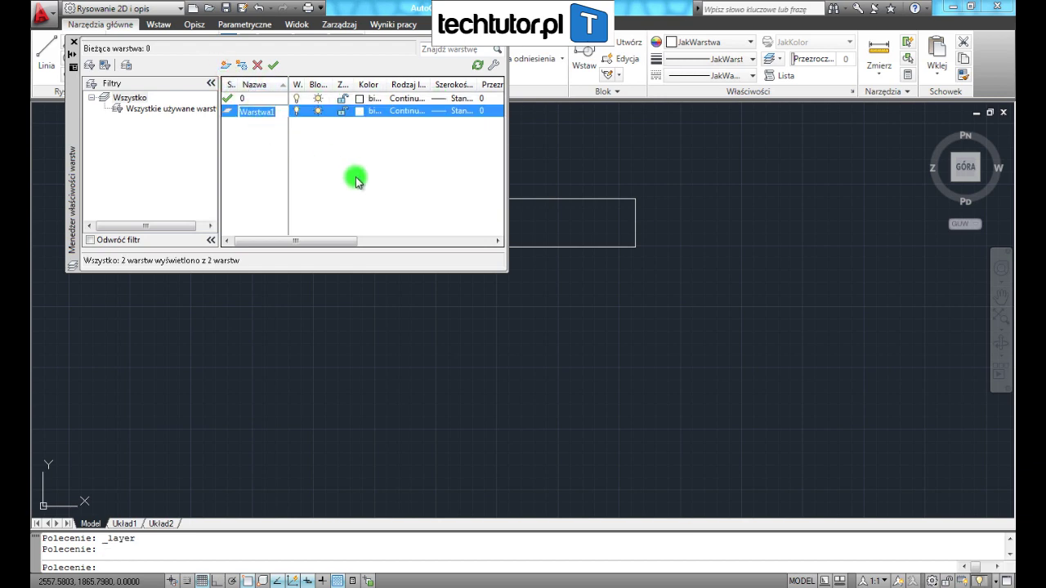
type("grube")
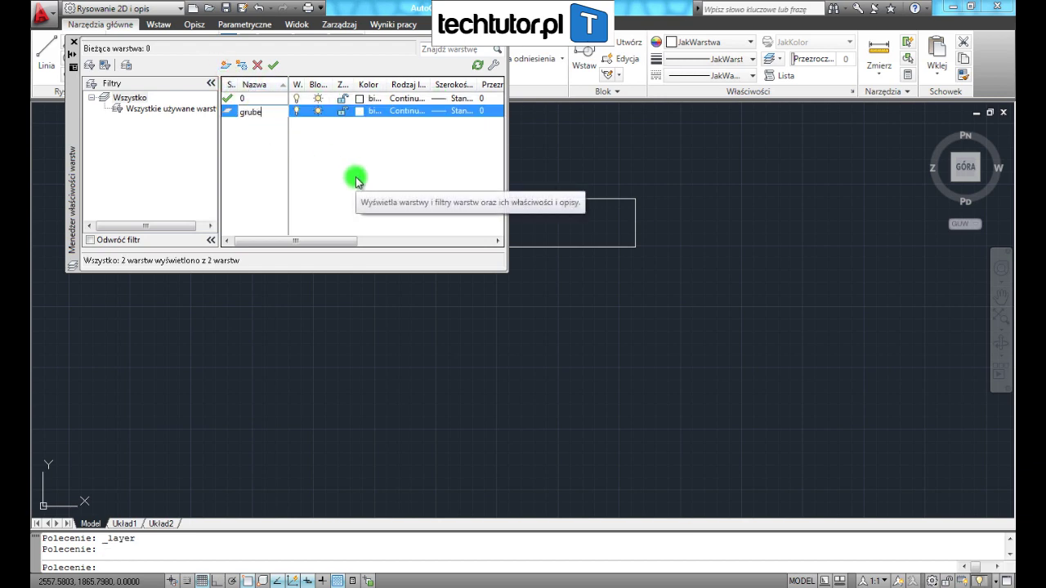
left_click(364, 112)
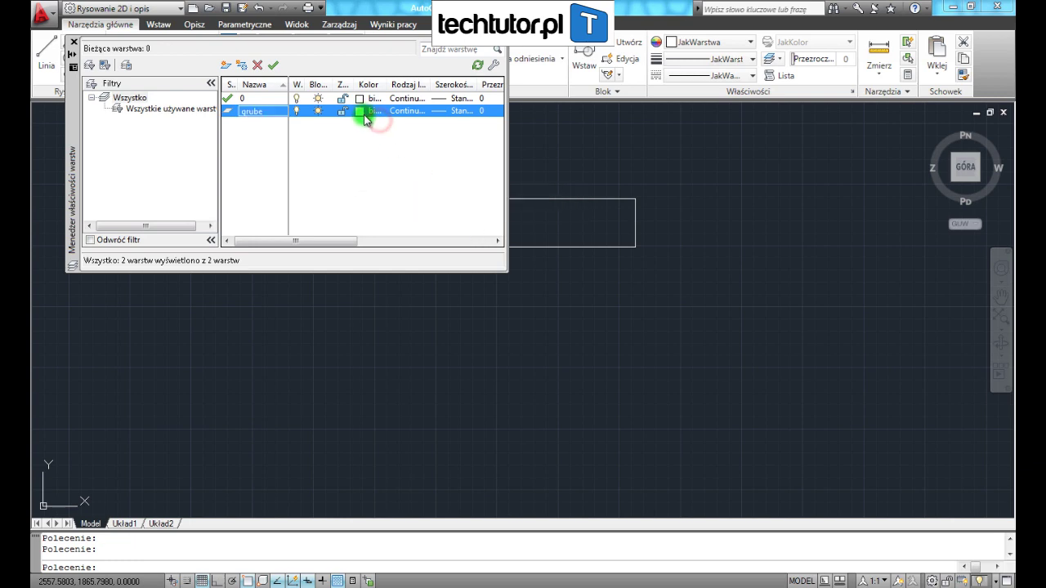
left_click(458, 113)
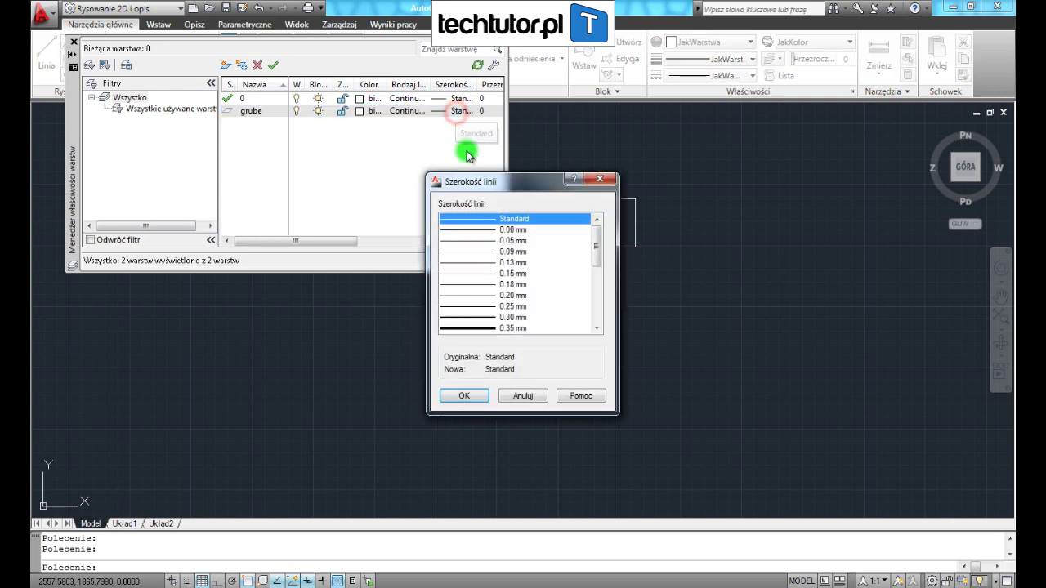
left_click(599, 329)
left_click(471, 318)
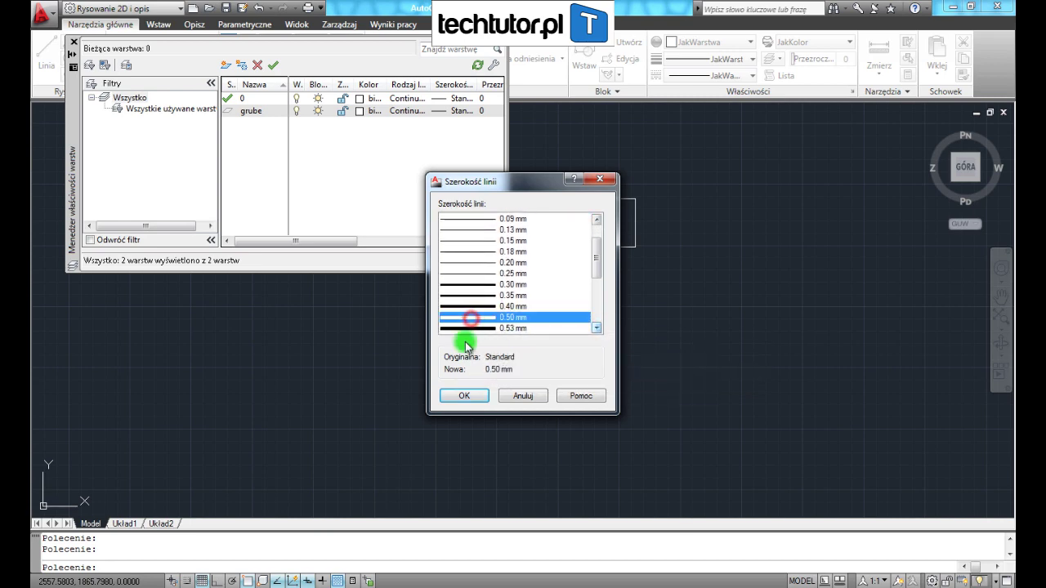
left_click(464, 395)
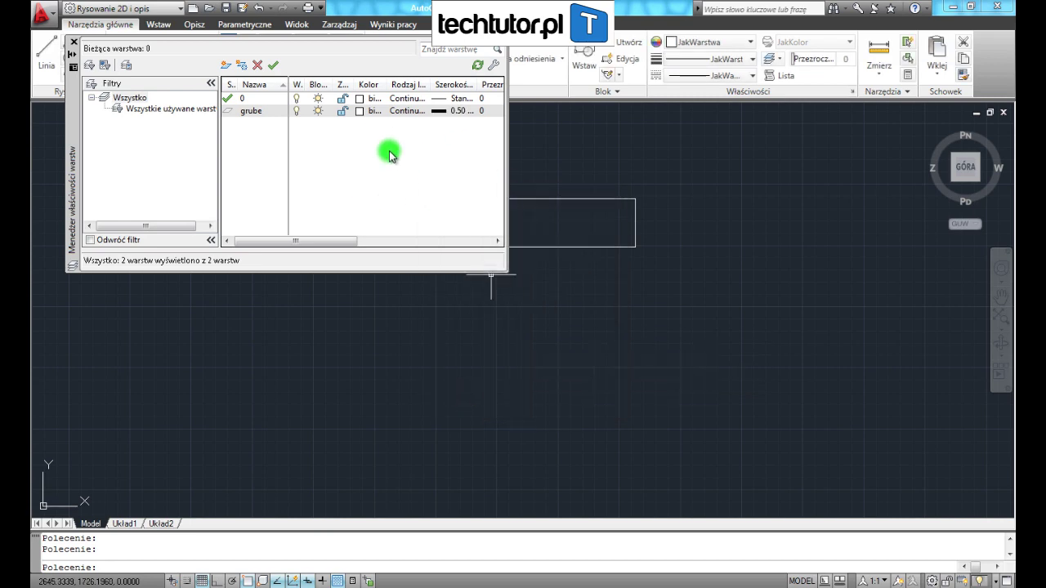
left_click(225, 65)
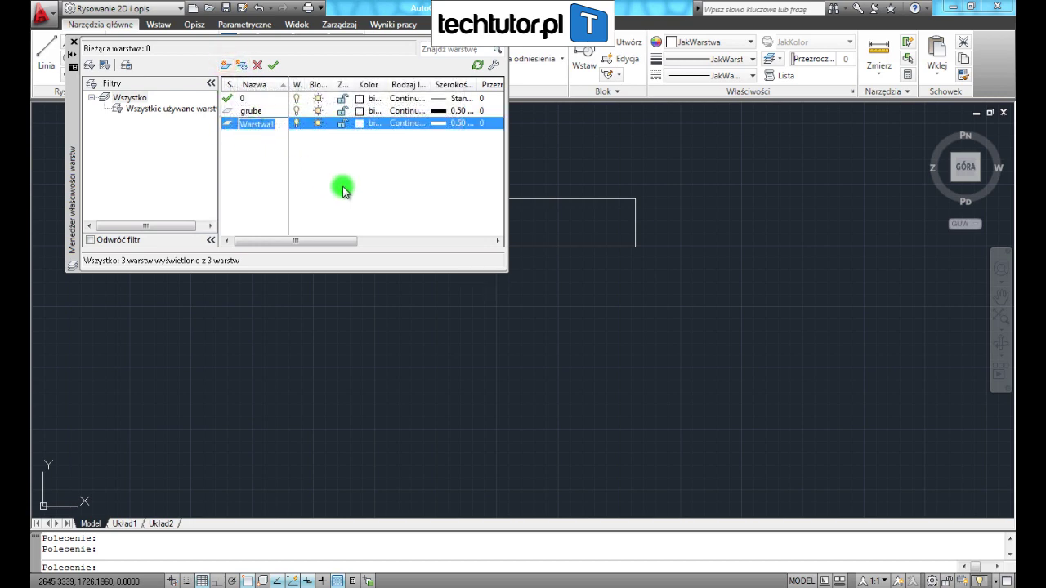
Step: Rename the new layer to osie and give it the colour red
type("osie")
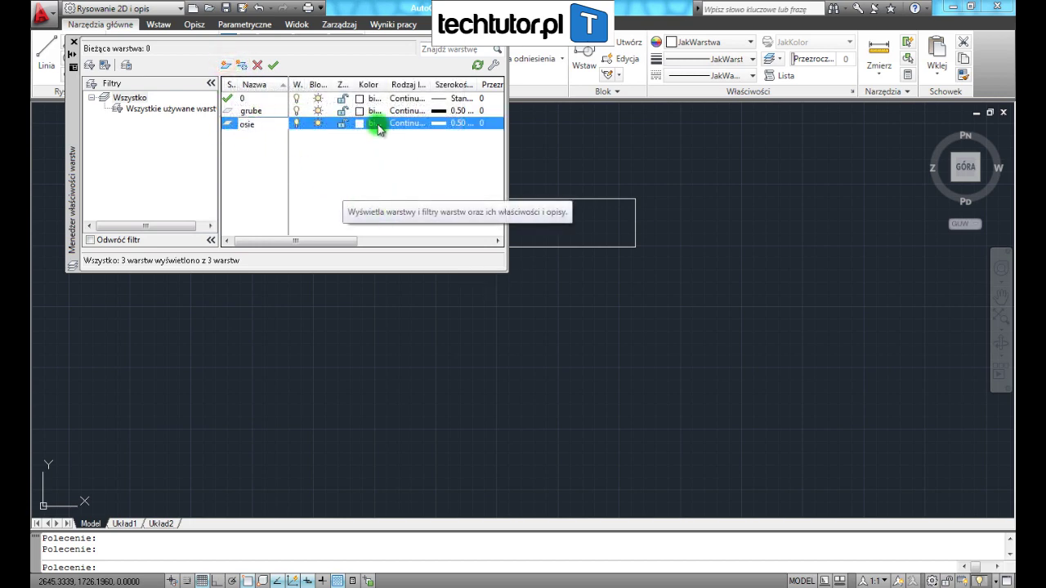
left_click(358, 124)
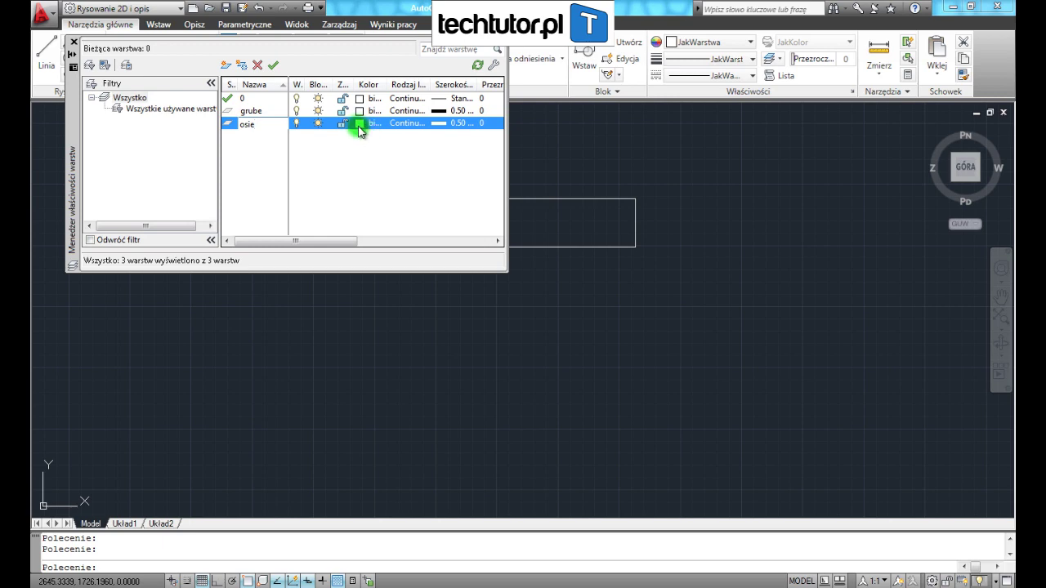
left_click(416, 329)
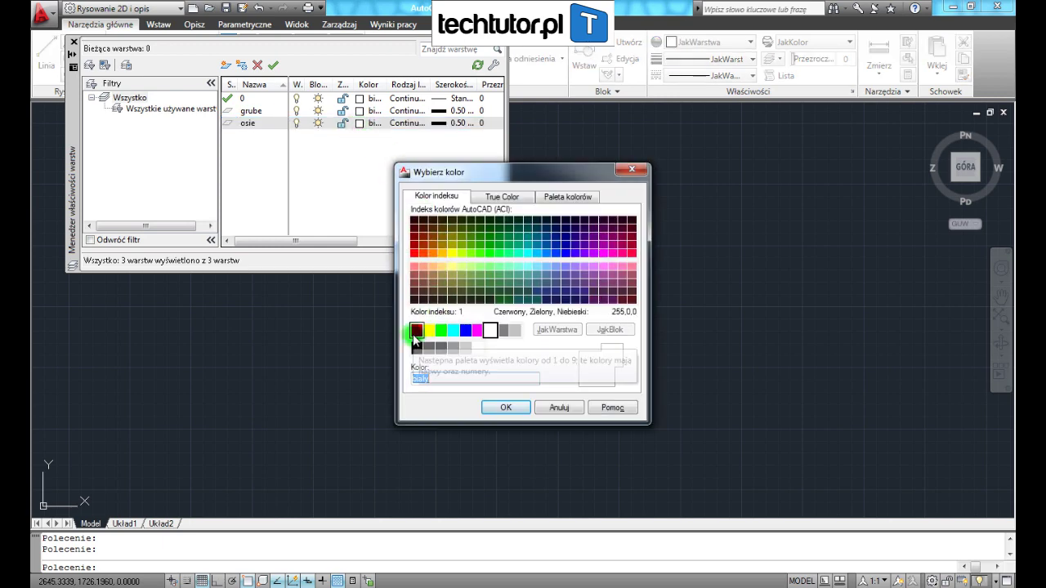
left_click(496, 407)
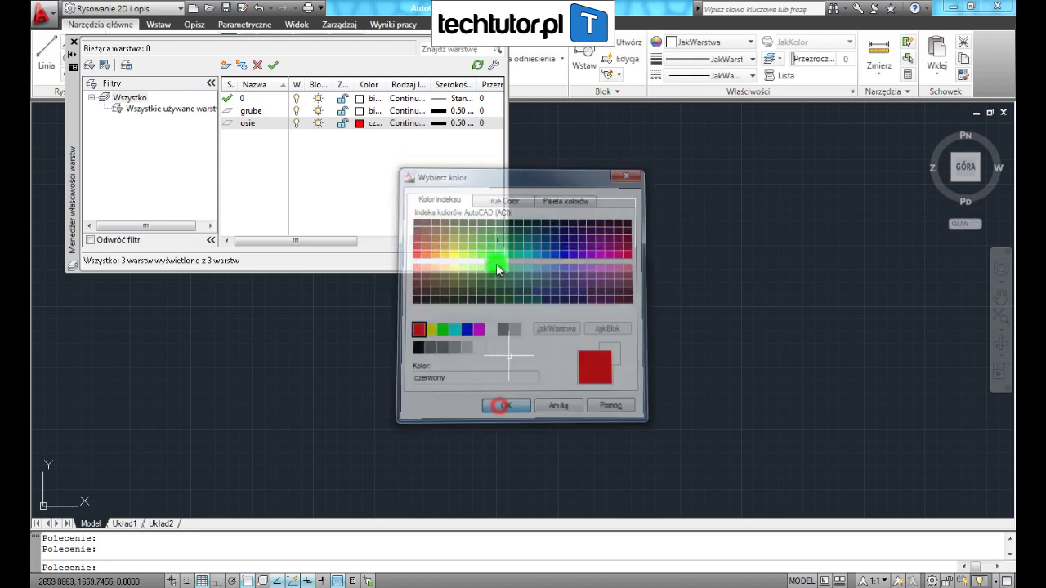
Step: Load the ACAD_ISO10W100 dash-dot linetype and assign it to layer osie
left_click(417, 123)
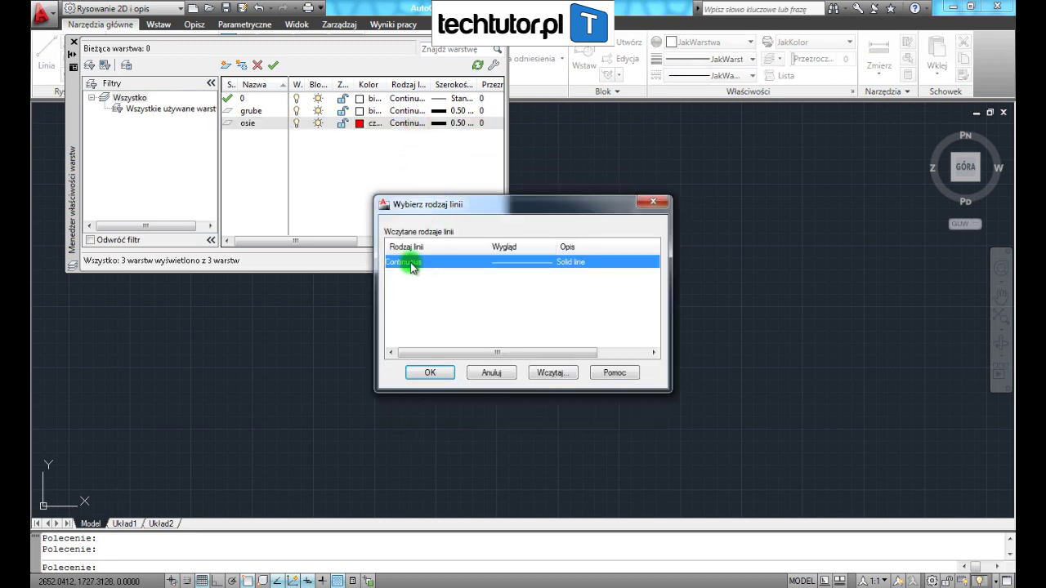
left_click(552, 374)
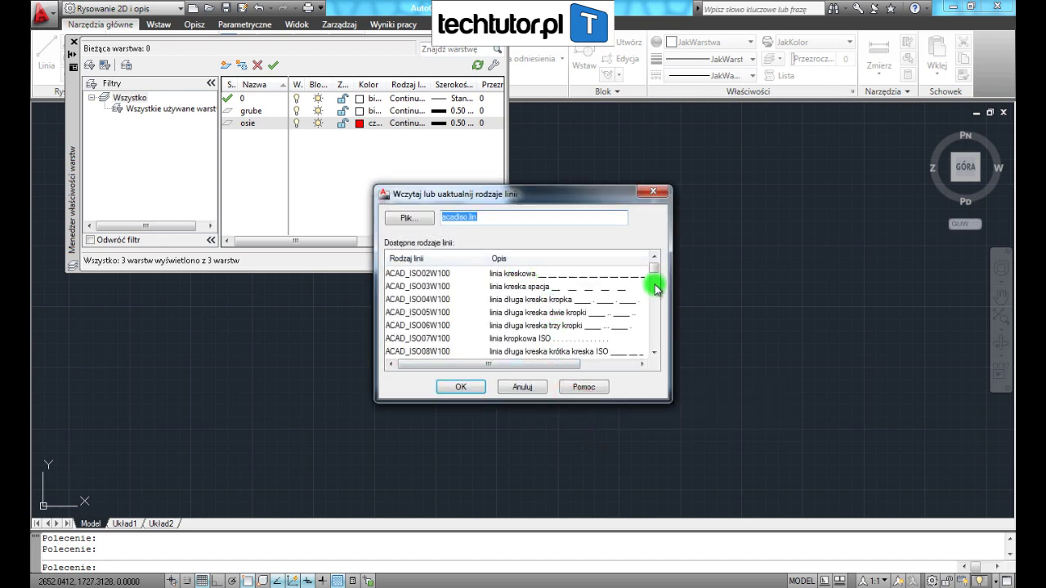
left_click(652, 356)
left_click(652, 356)
left_click(651, 356)
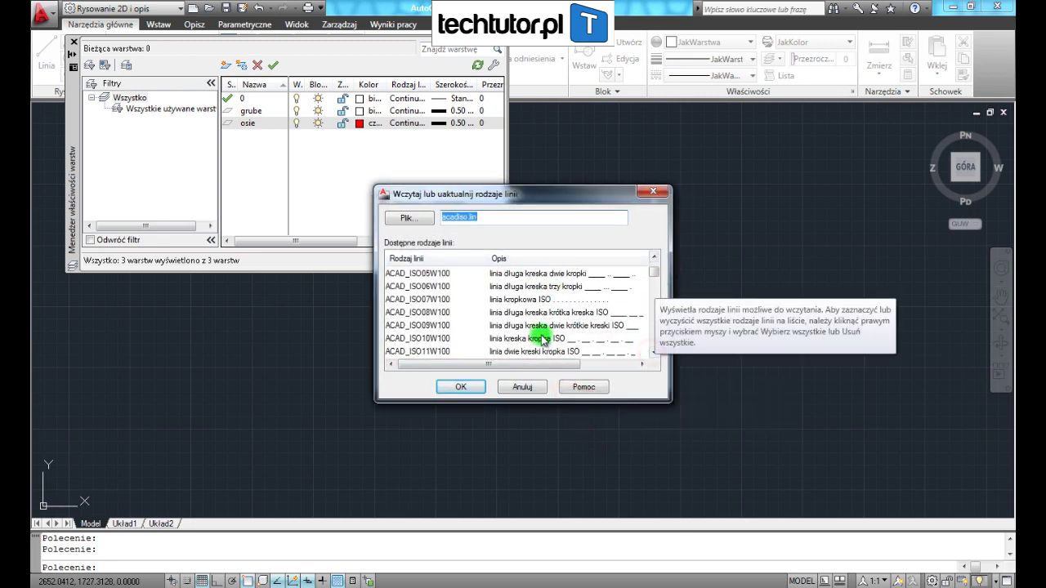
left_click(441, 341)
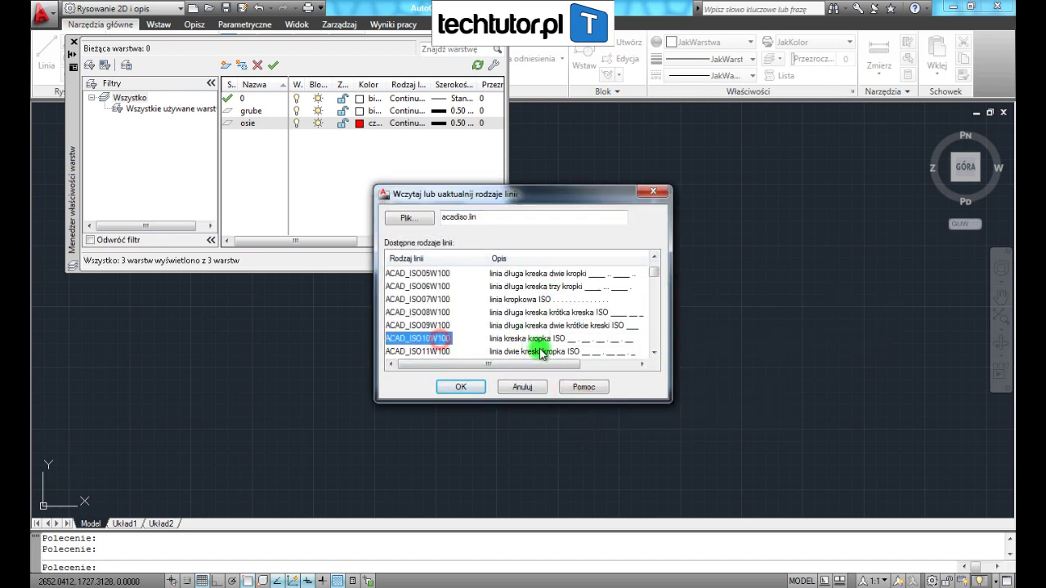
left_click(461, 387)
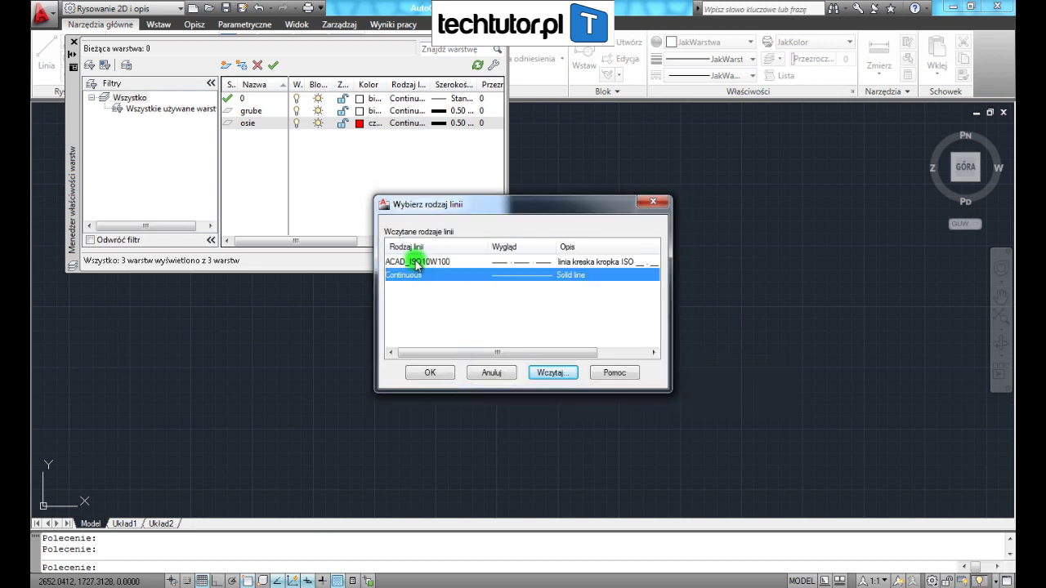
left_click(415, 262)
left_click(428, 373)
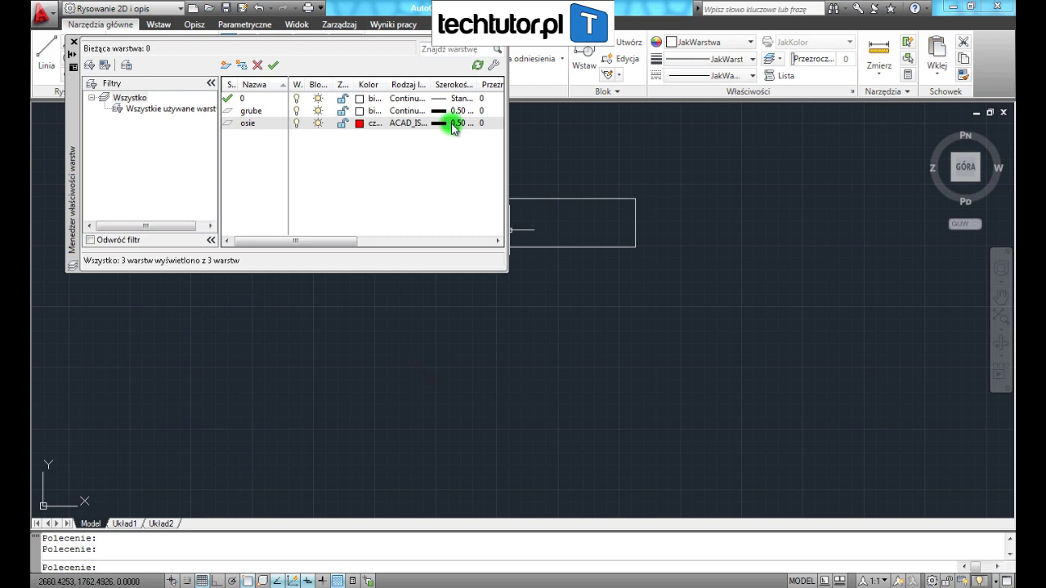
Step: Set the osie layer's lineweight to 0.20 mm
left_click(454, 123)
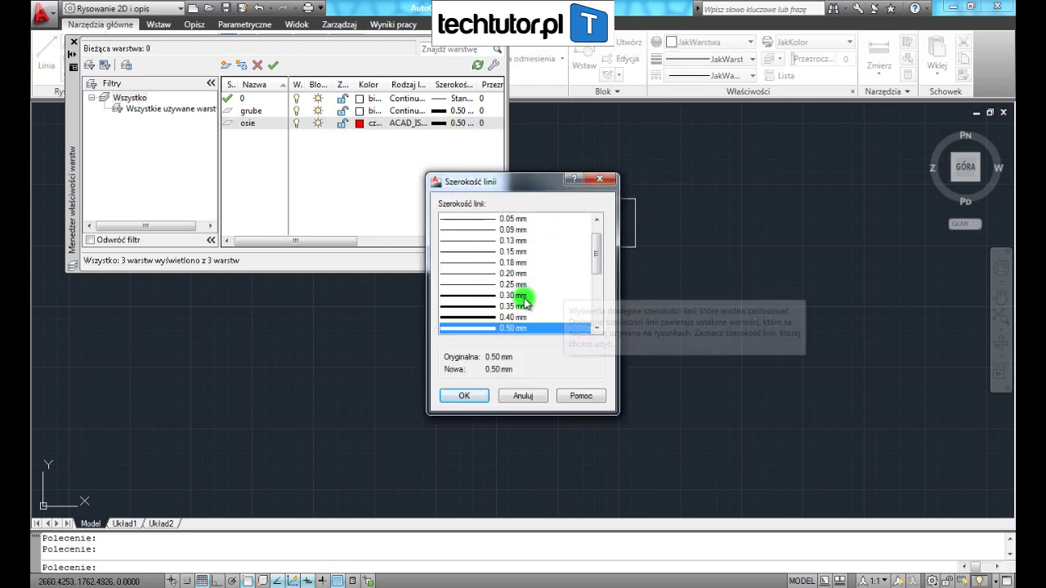
left_click(478, 274)
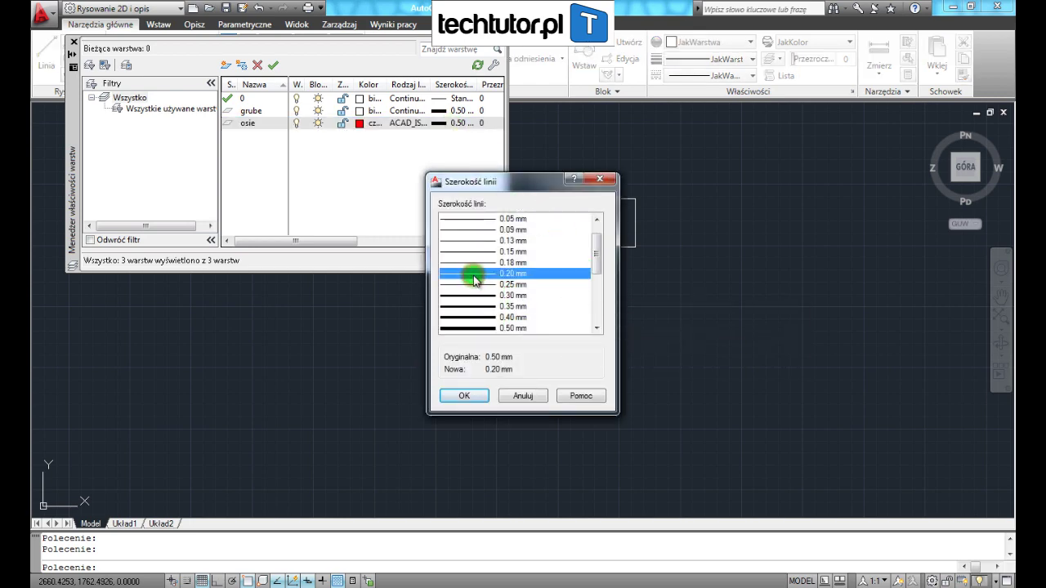
left_click(463, 395)
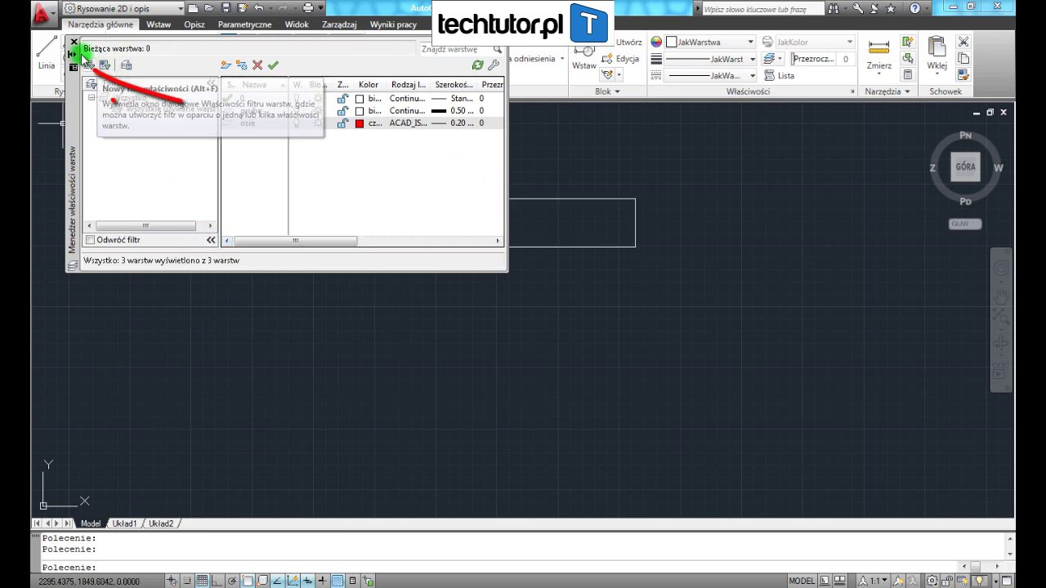
Step: Try the layer palette's auto-hide and window options, then close the Layer Properties Manager
left_click(72, 55)
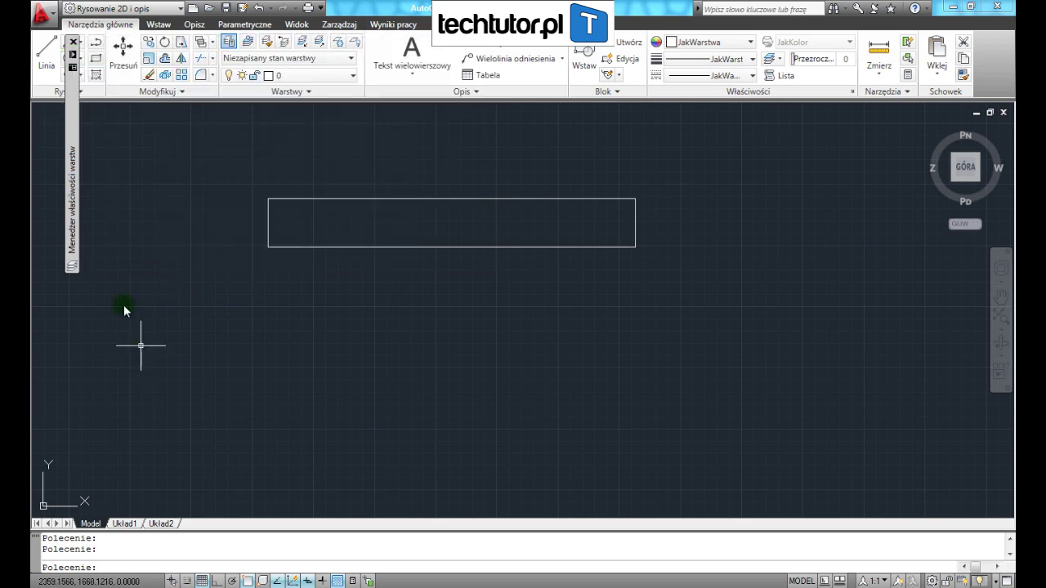
left_click(72, 56)
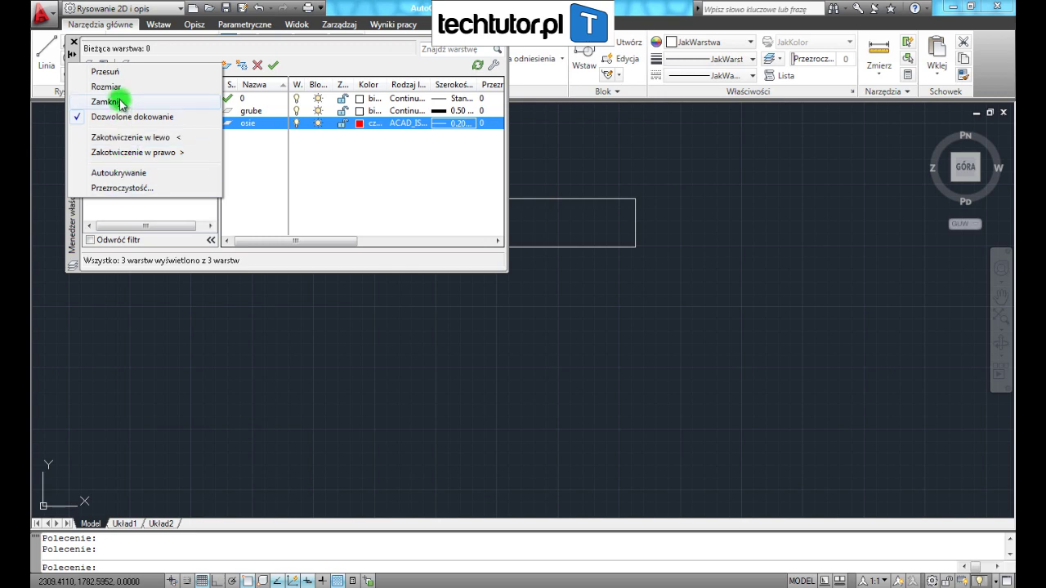
left_click(270, 197)
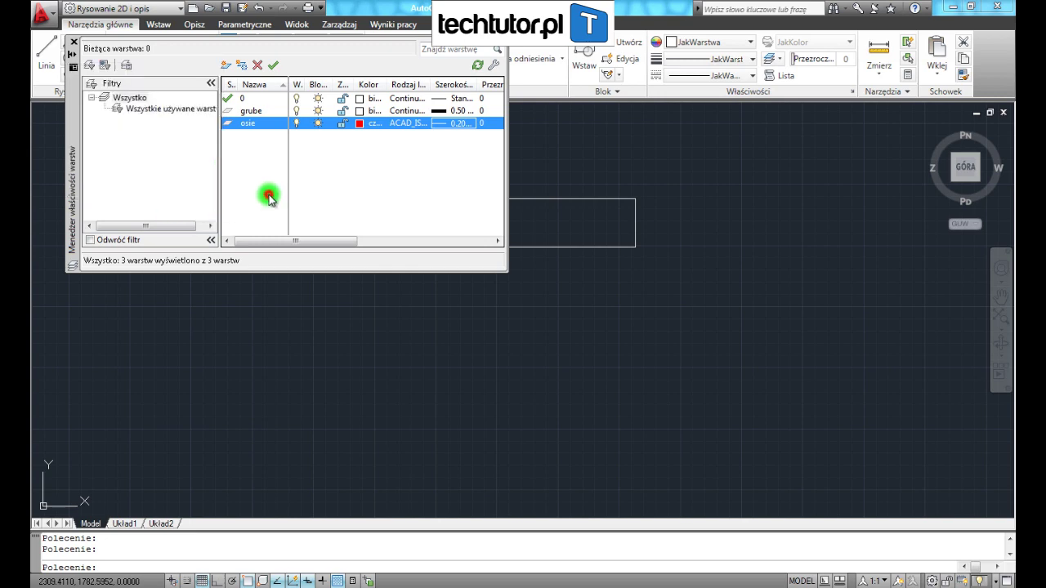
left_click(93, 49)
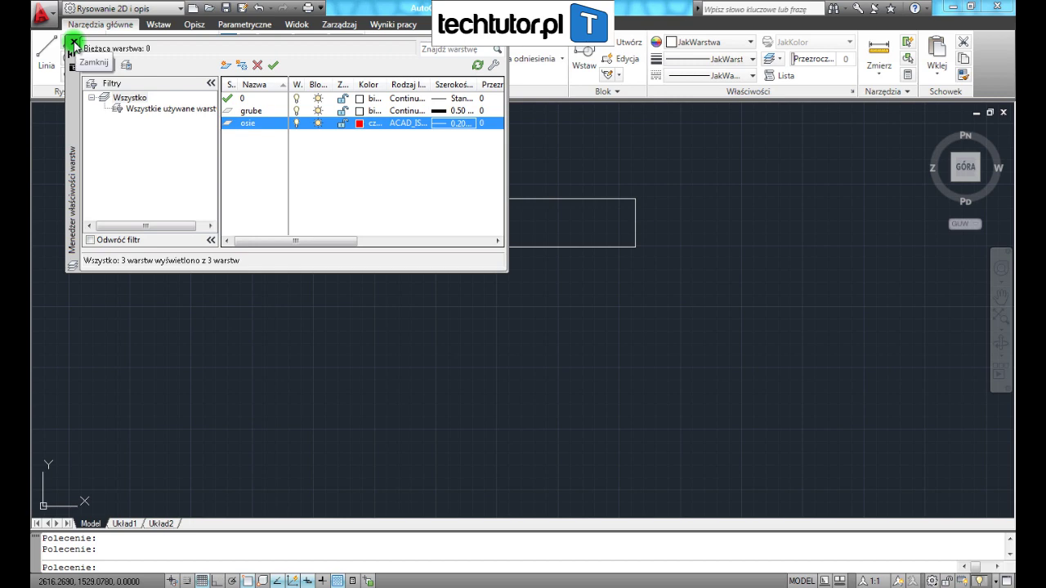
left_click(73, 42)
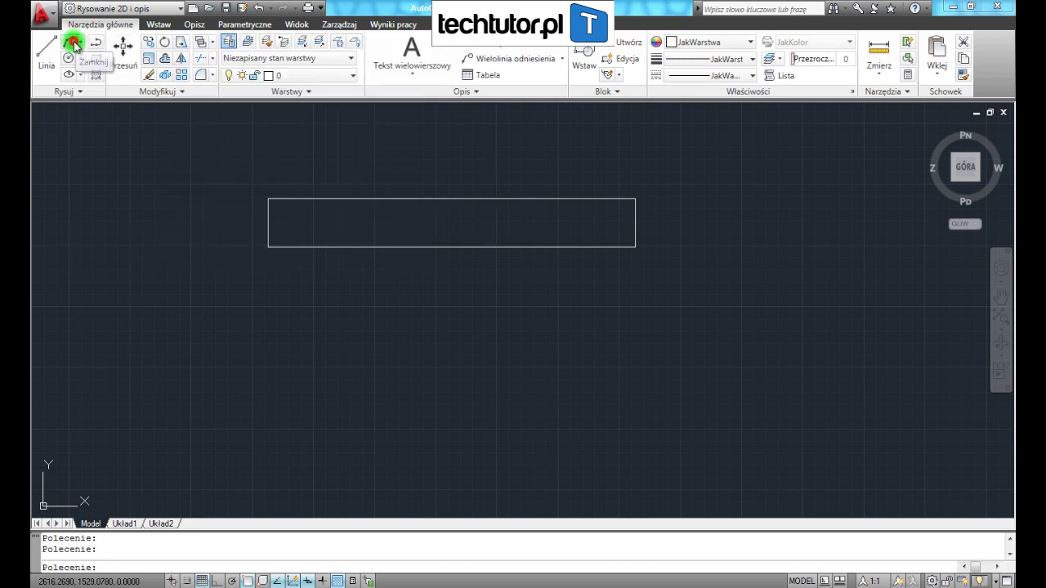
Step: Make osie the current layer and turn on Ortho mode
left_click(334, 79)
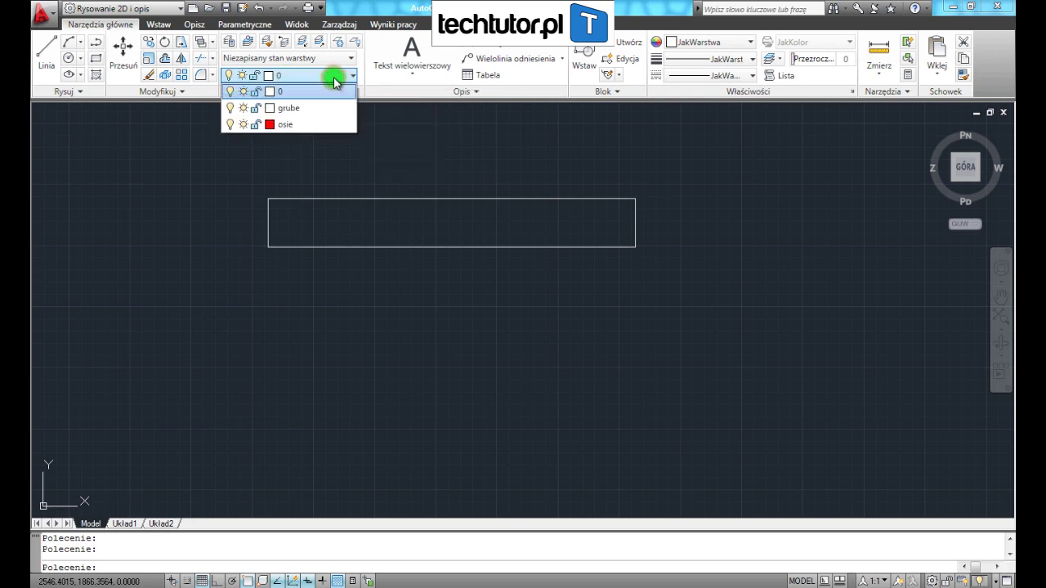
left_click(299, 125)
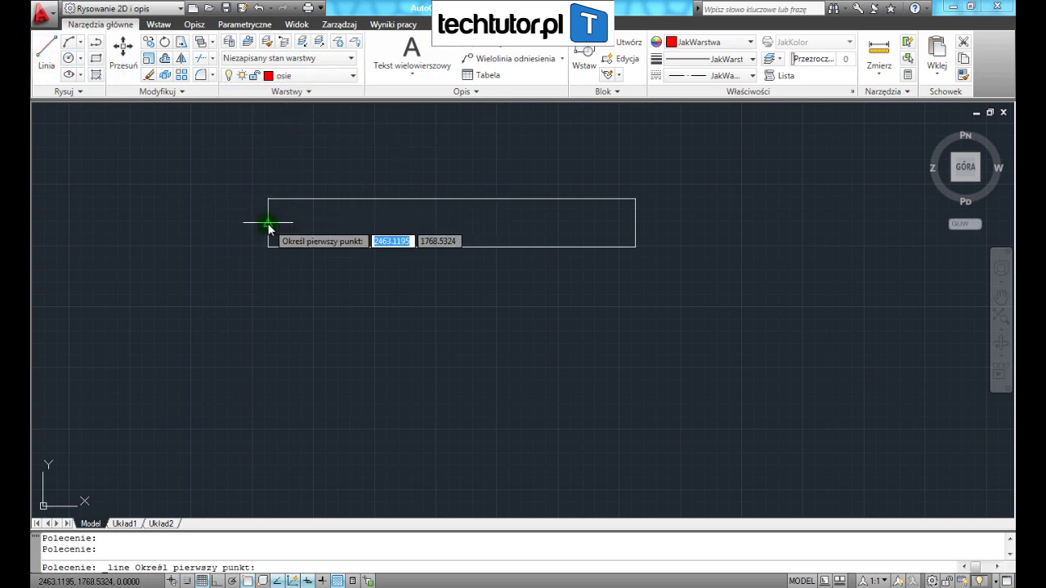
right_click(247, 580)
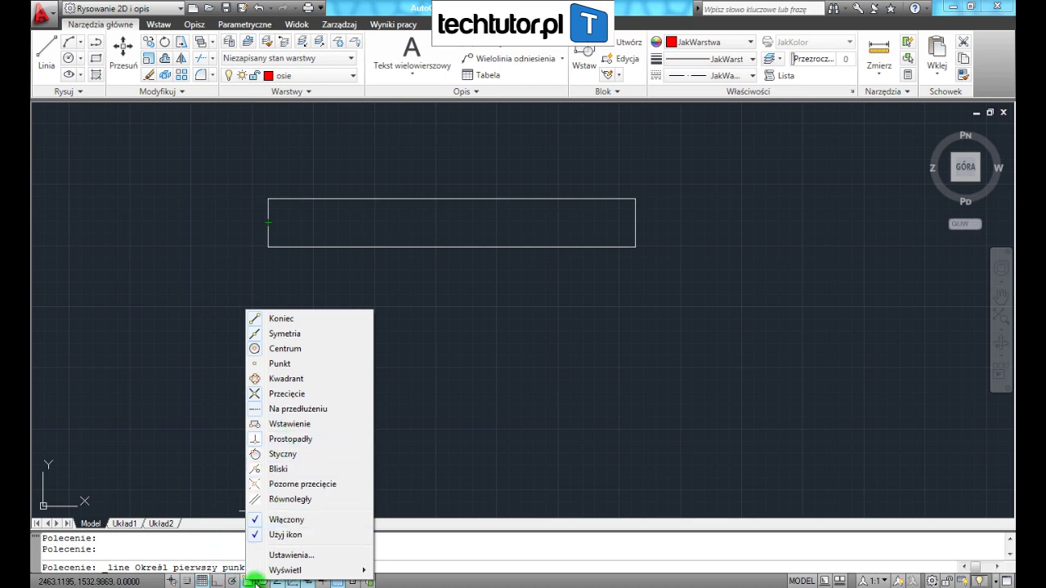
right_click(252, 581)
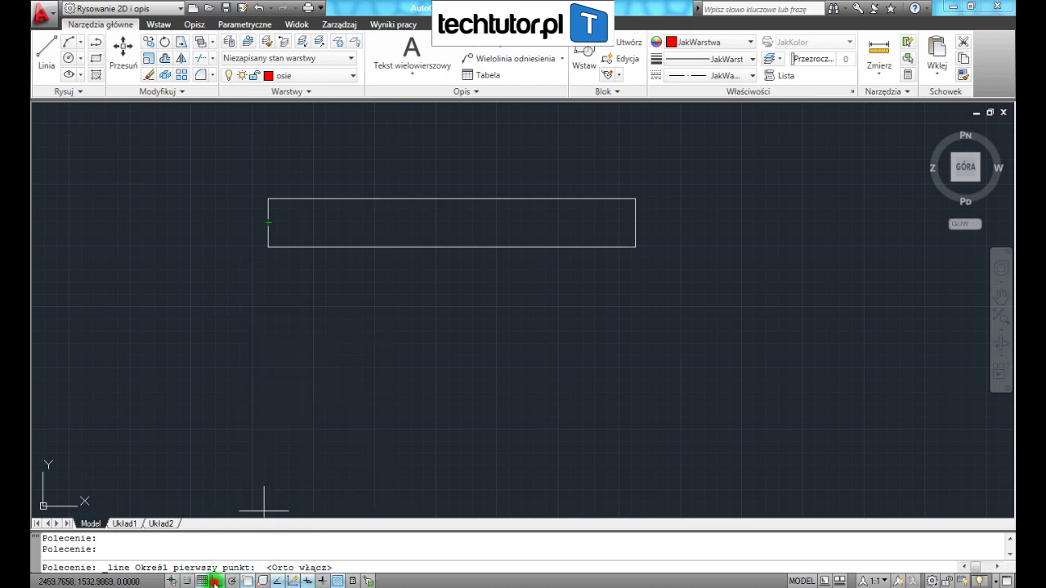
left_click(217, 581)
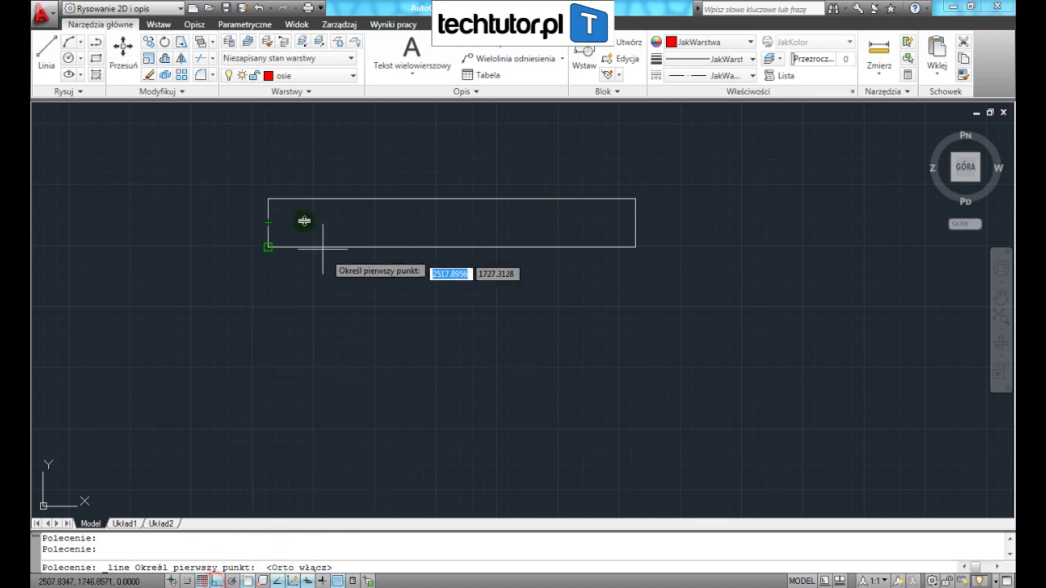
Step: Draw a horizontal axis through the plate's middle, overhanging both ends
left_click(244, 222)
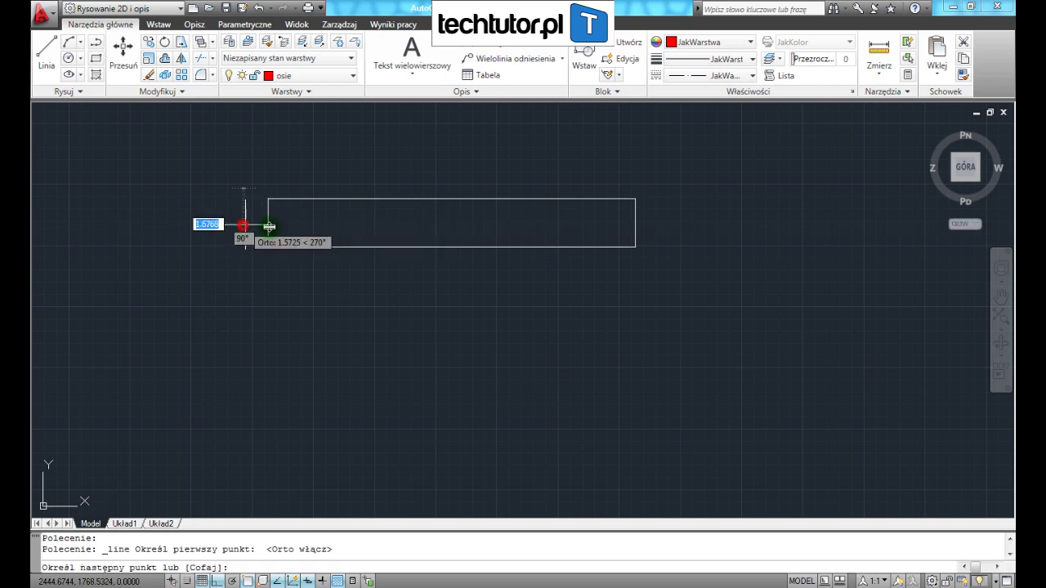
left_click(672, 222)
key("Return")
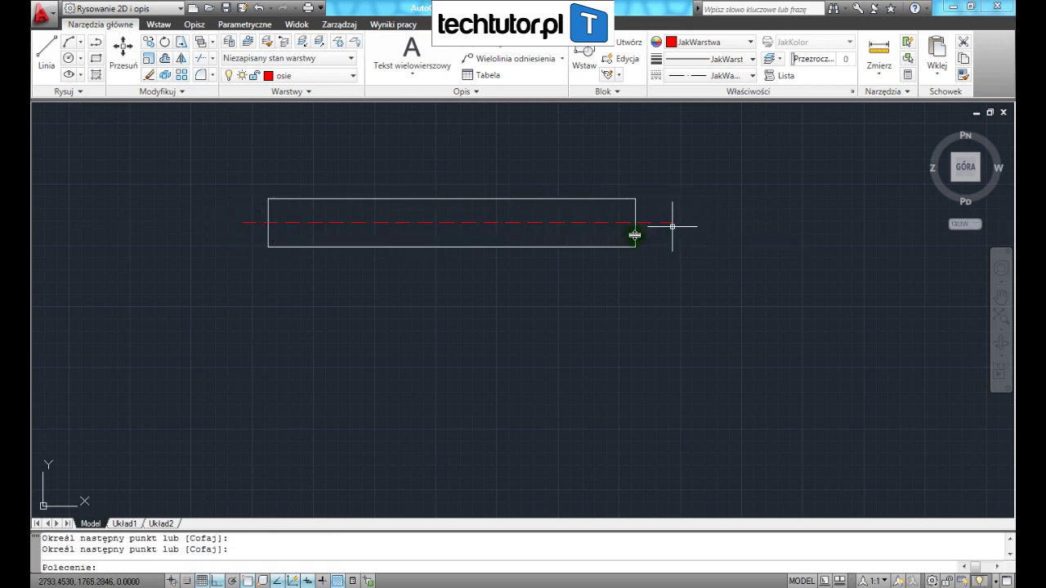
Step: Draw a vertical centre axis from the top-edge midpoint to the bottom edge
type("l")
key("Return")
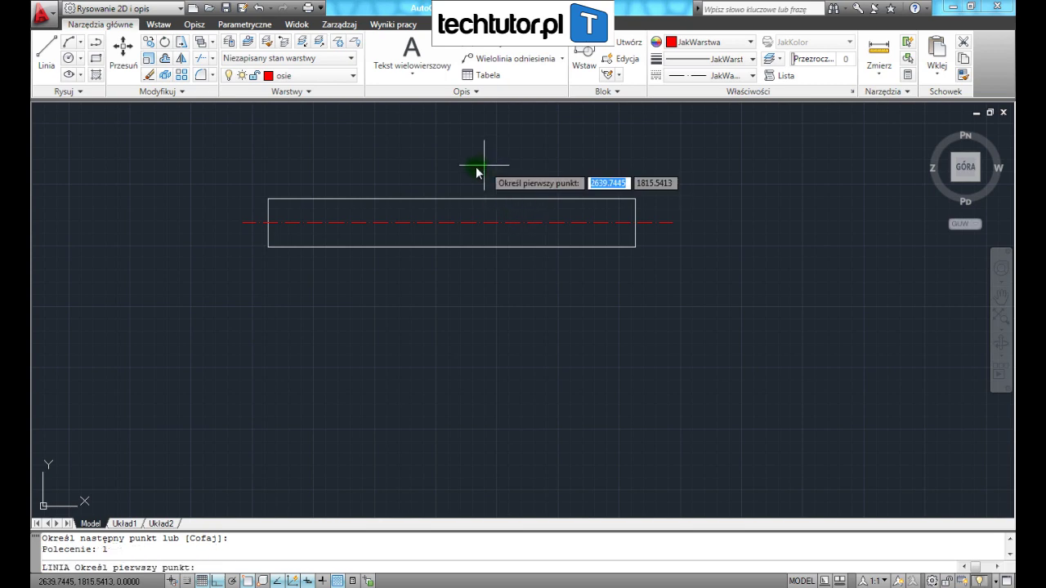
left_click(453, 199)
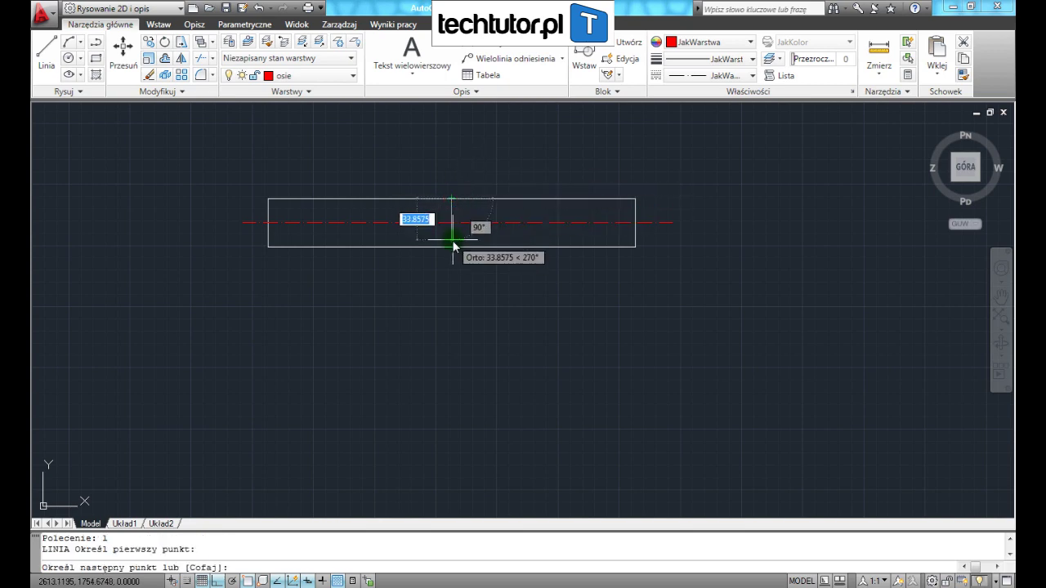
left_click(453, 245)
key("Return")
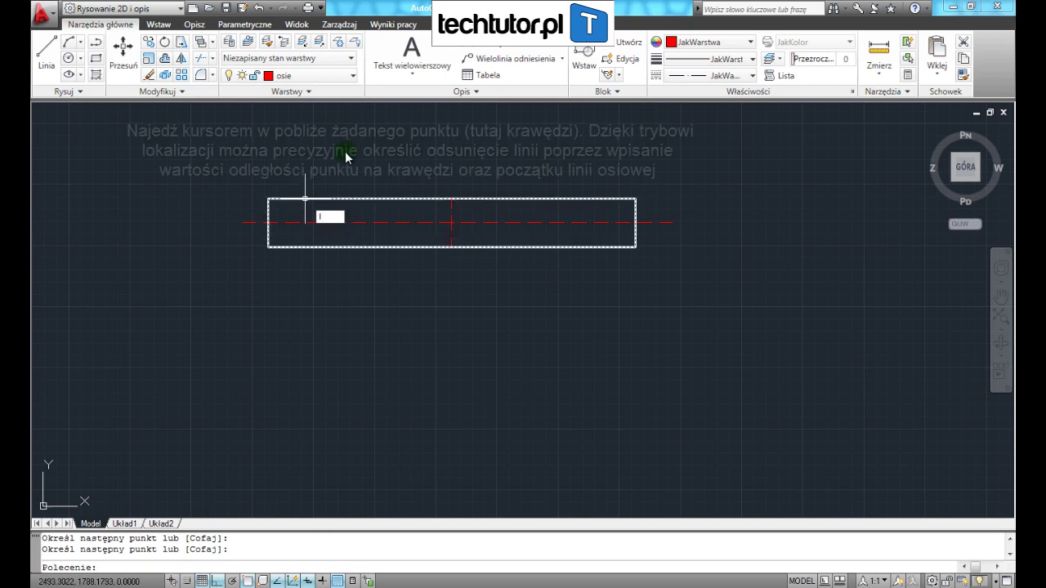
Step: Draw two vertical axes near the left end, tracked 25 units along the top edge
type("l")
key("Return")
type("25")
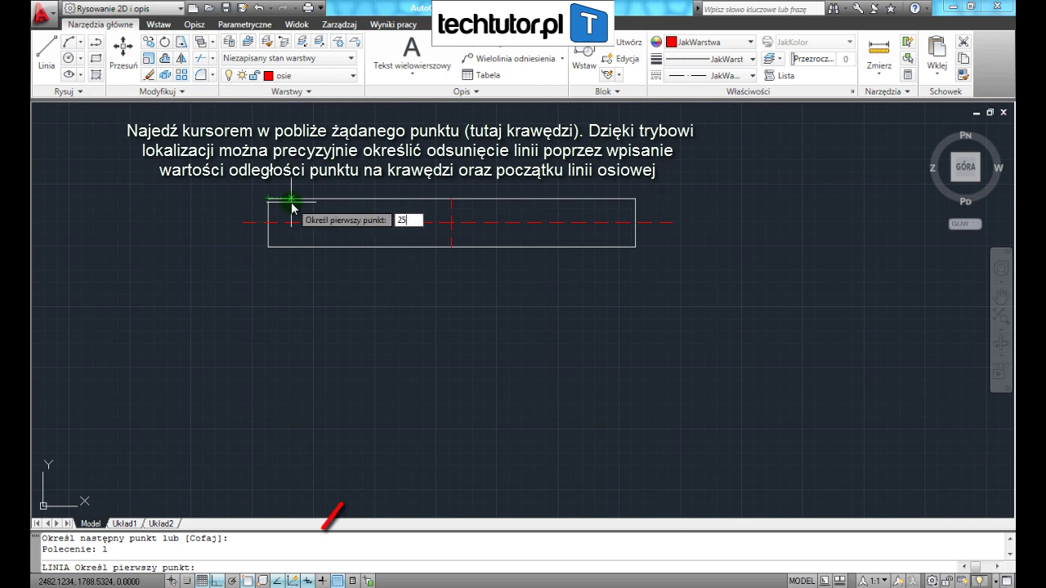
key("Return")
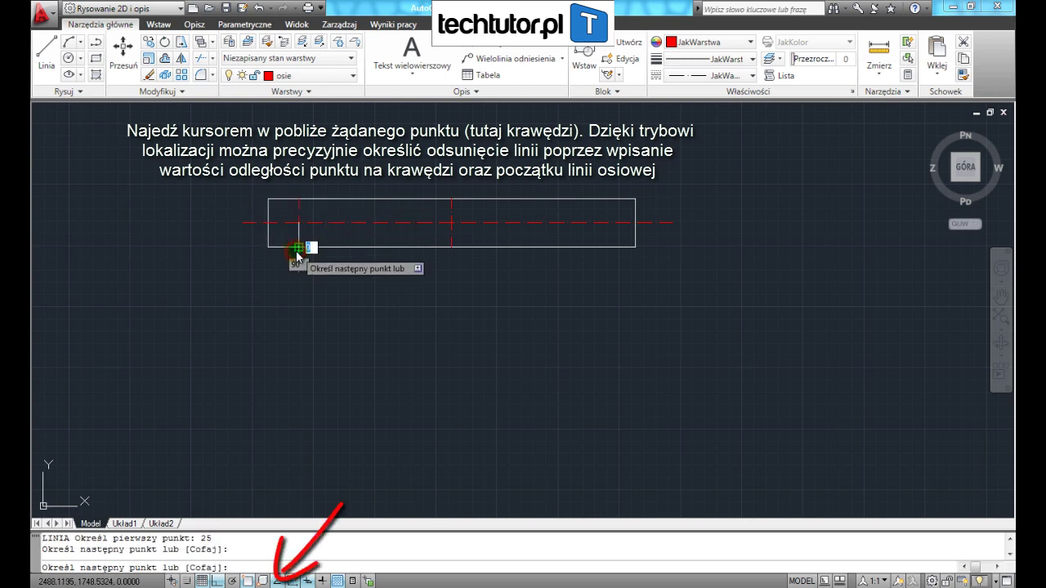
left_click(297, 256)
key("Return")
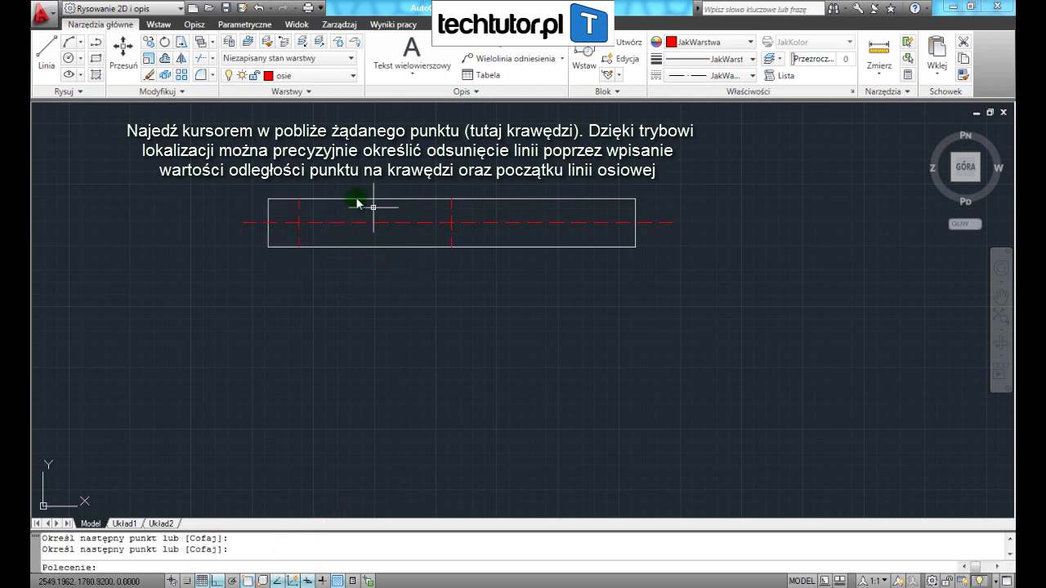
left_click(53, 48)
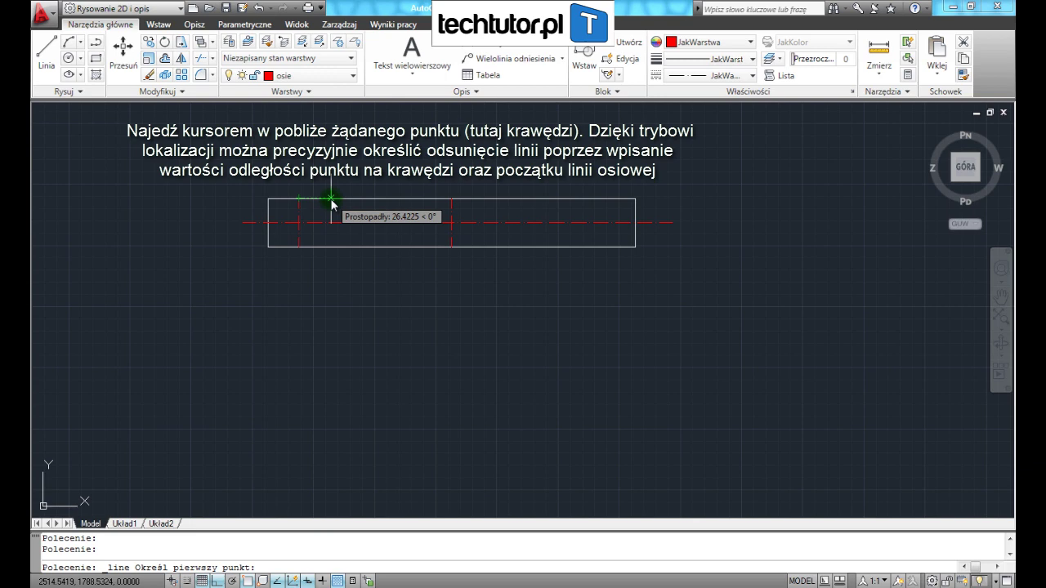
type("26")
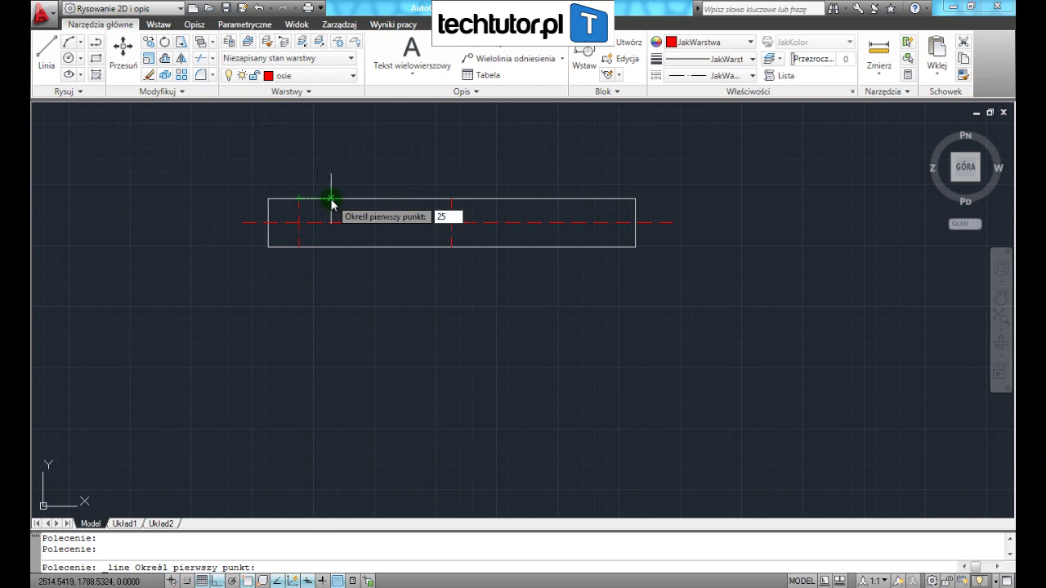
key("Return")
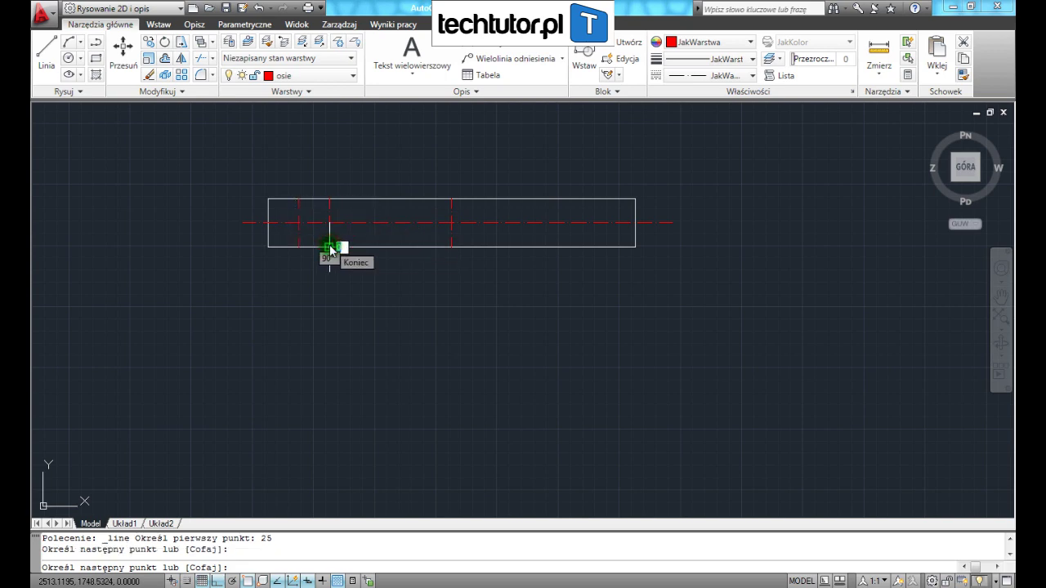
left_click(331, 250)
key("Return")
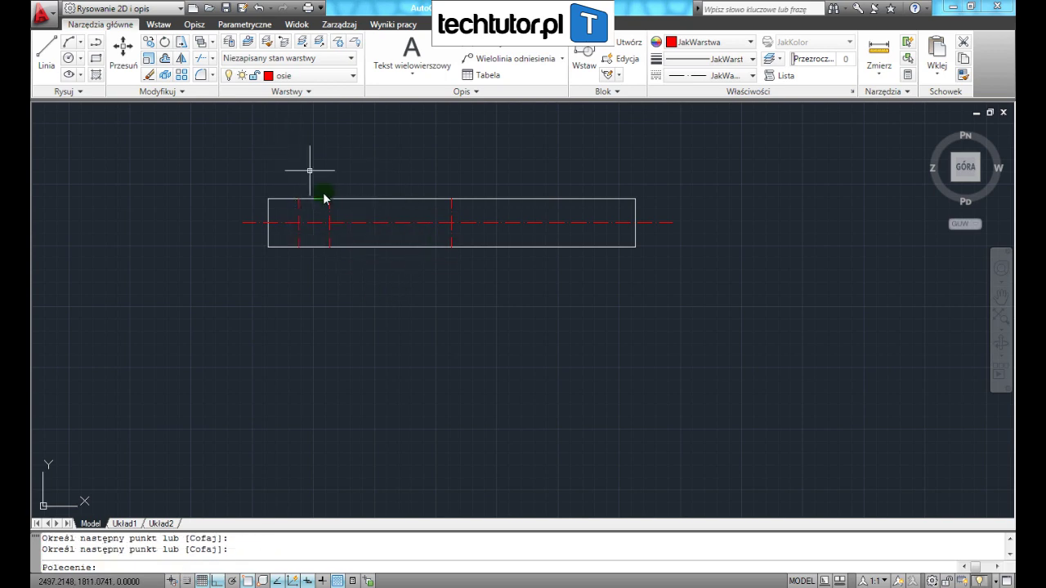
Step: On layer grube, draw two radius-10 circles at the two left axis intersections
left_click(350, 78)
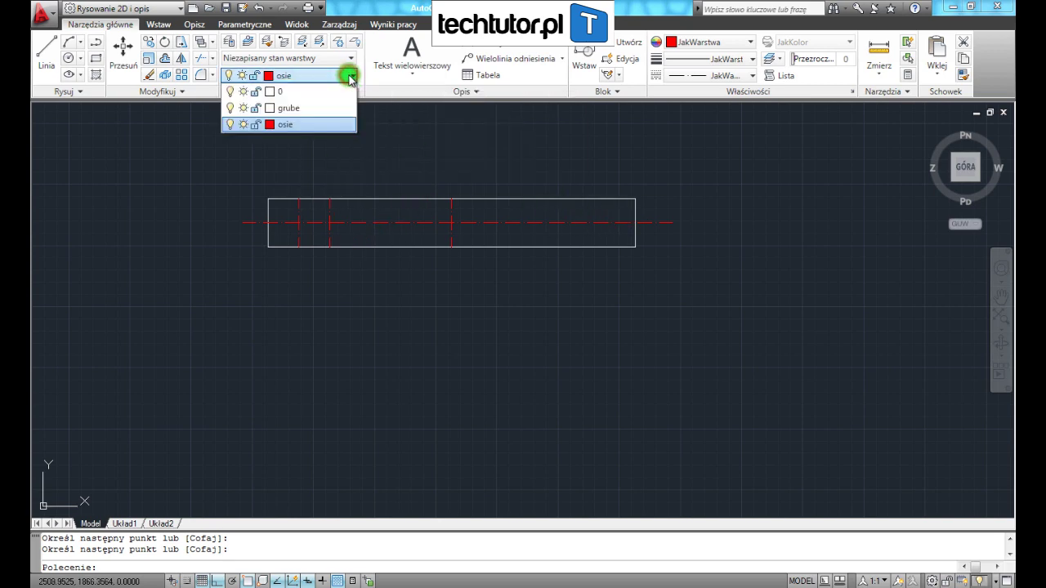
left_click(314, 112)
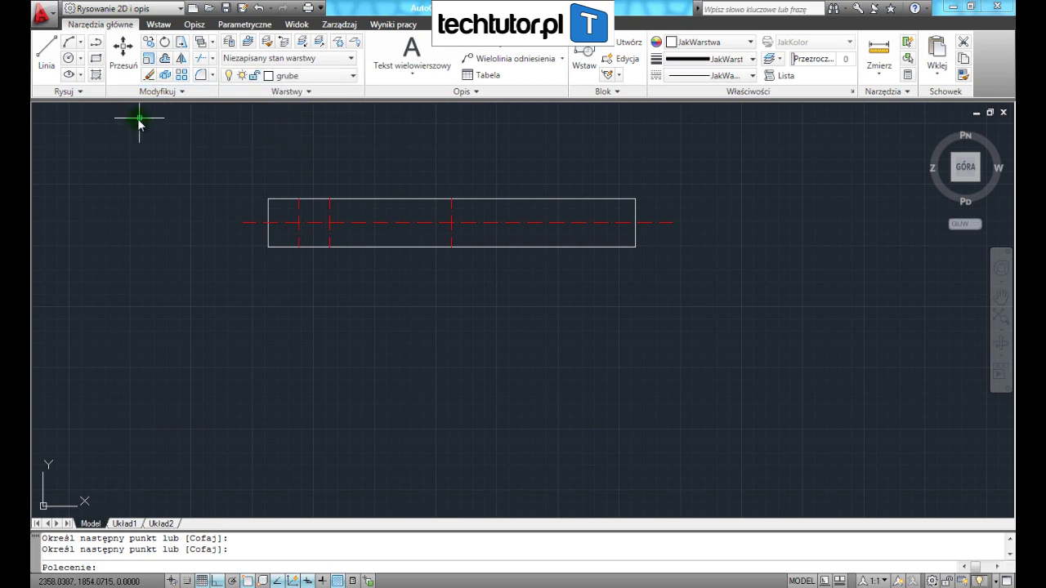
left_click(71, 61)
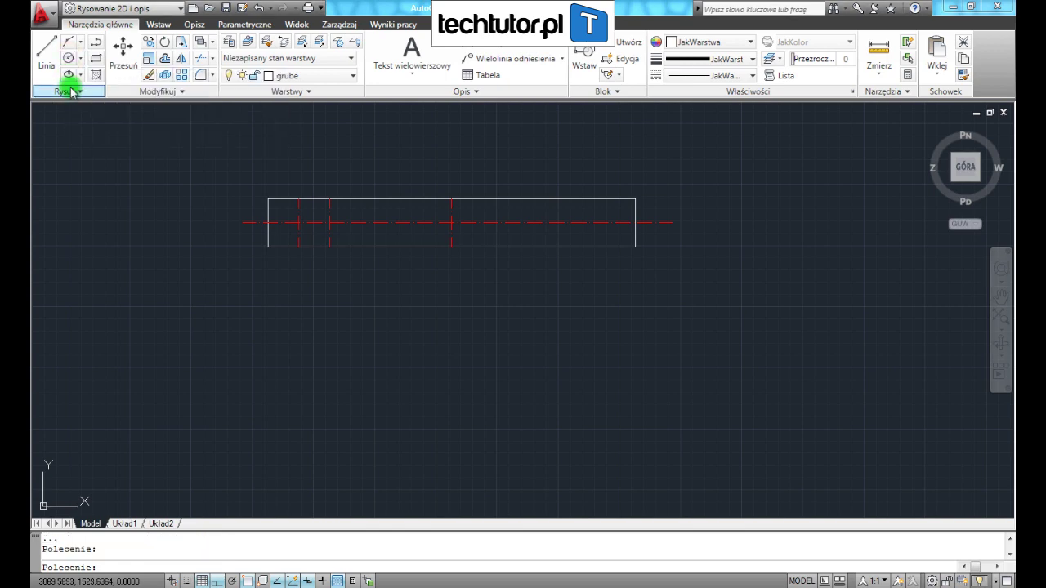
left_click(69, 57)
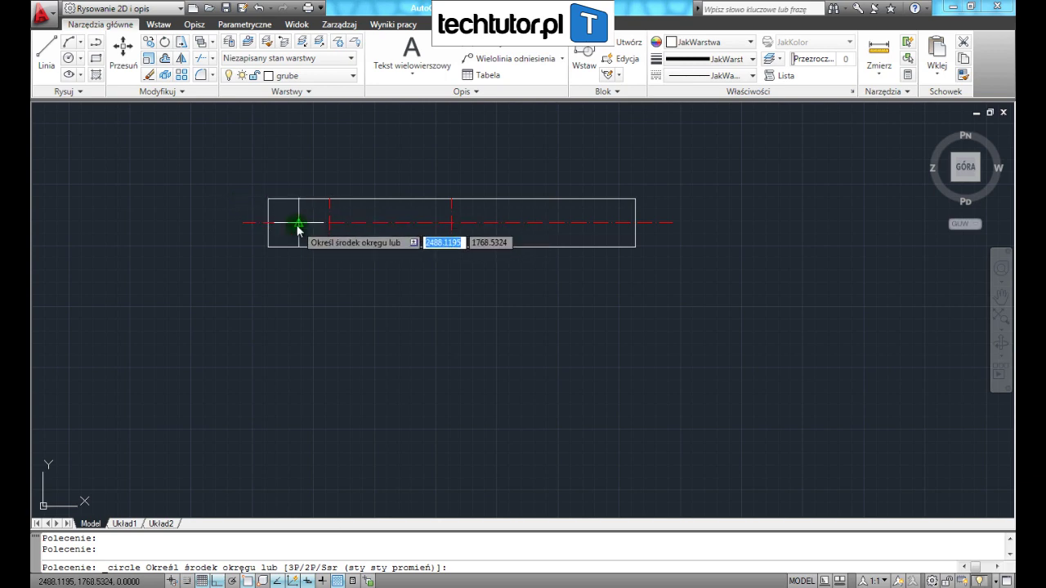
left_click(298, 223)
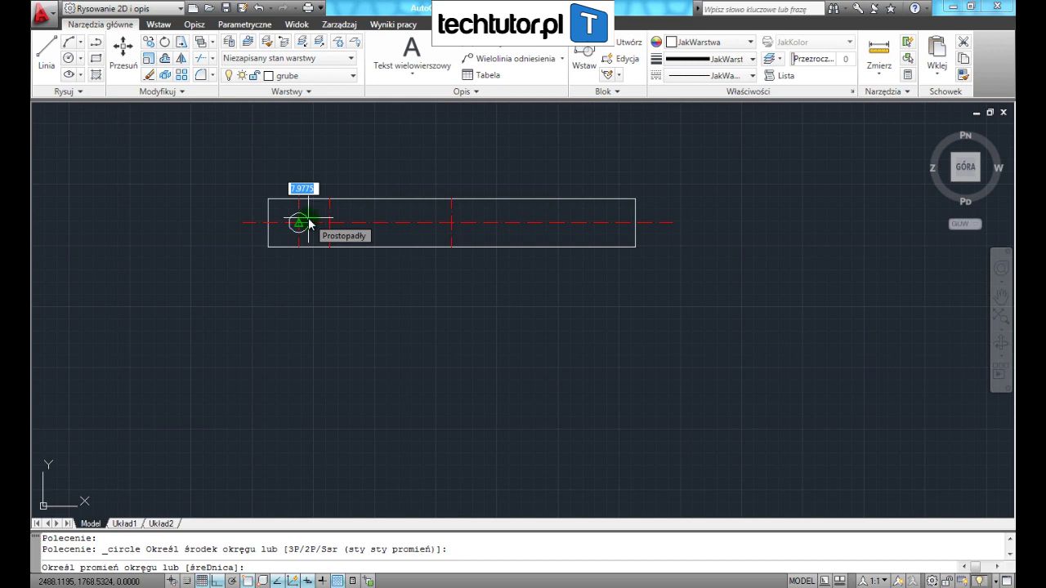
type("10")
key("Return")
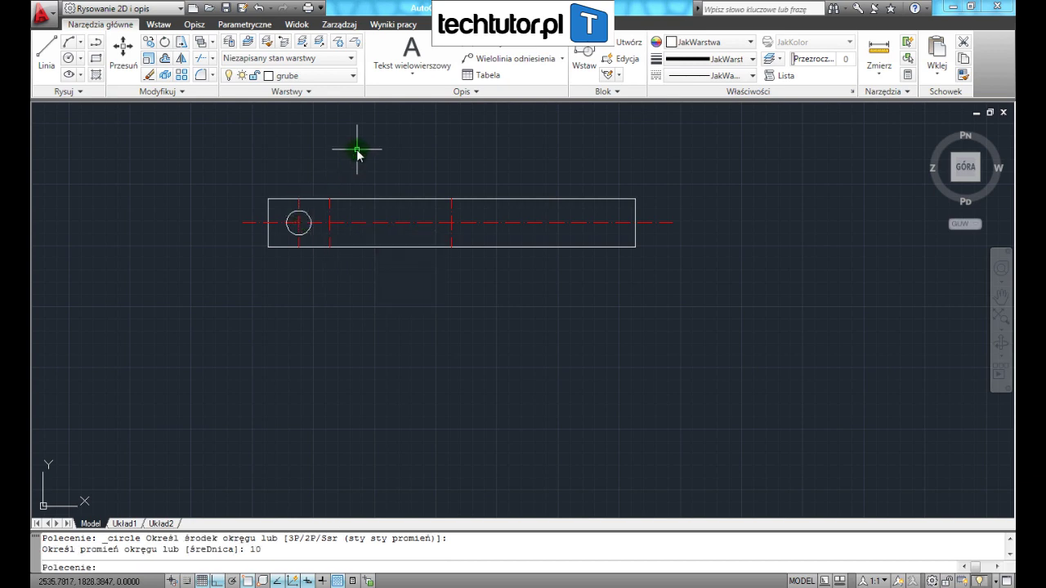
key("Return")
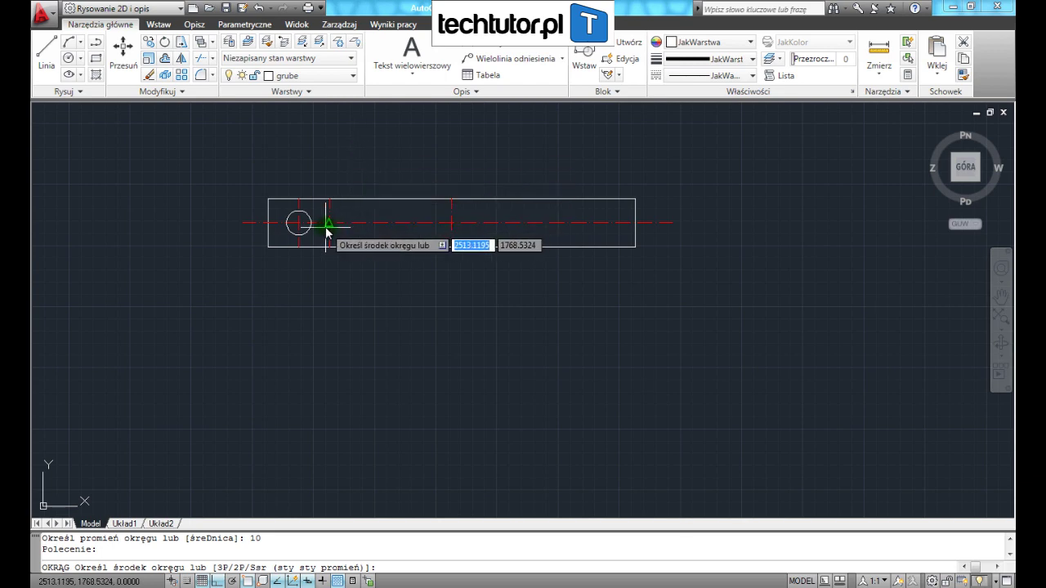
left_click(330, 222)
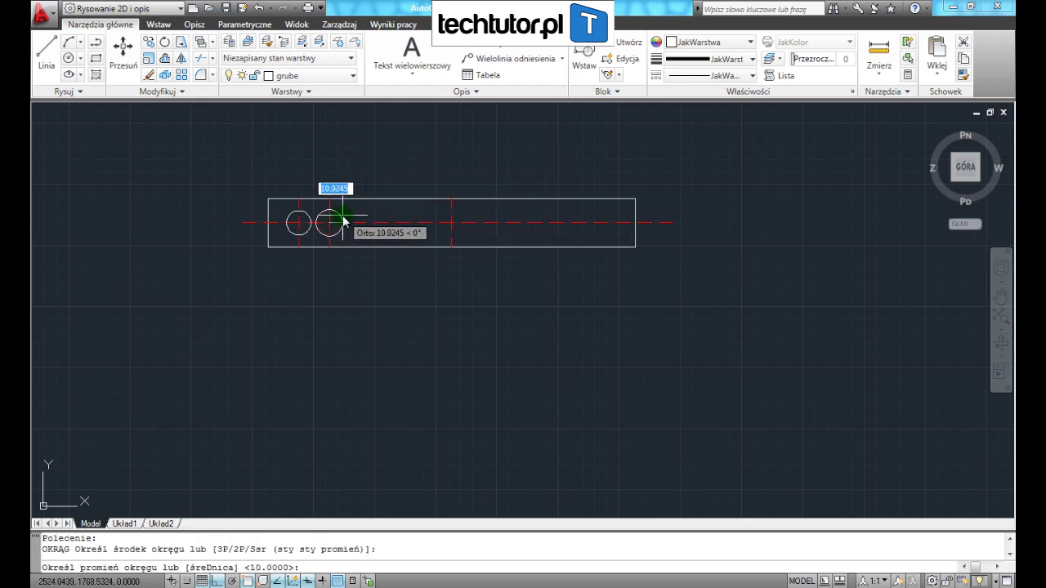
type("10")
key("Return")
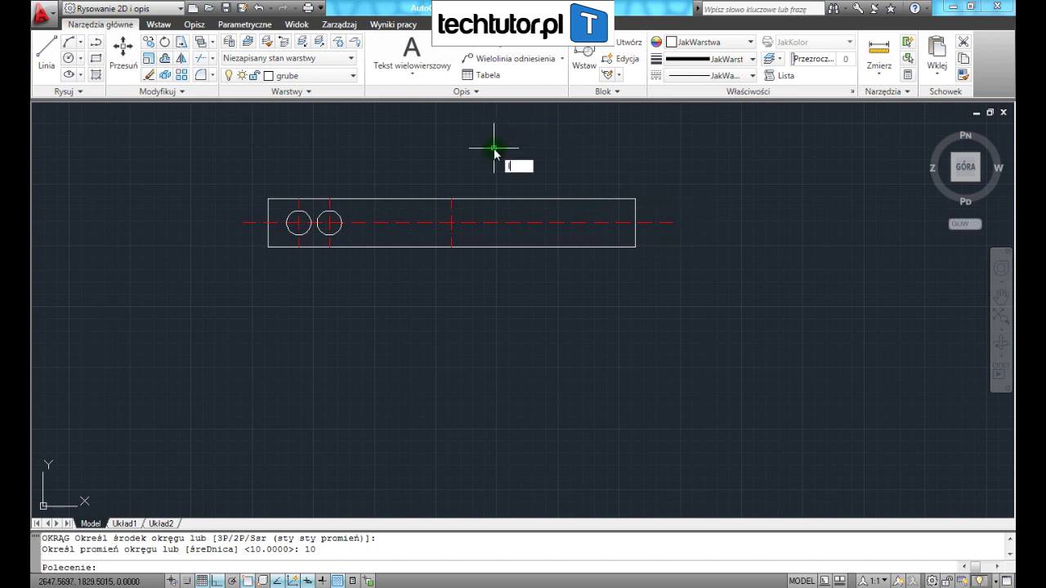
type("lus")
Step: Mirror the two left holes and their two vertical centrelines about the middle vertical axis
key("Return")
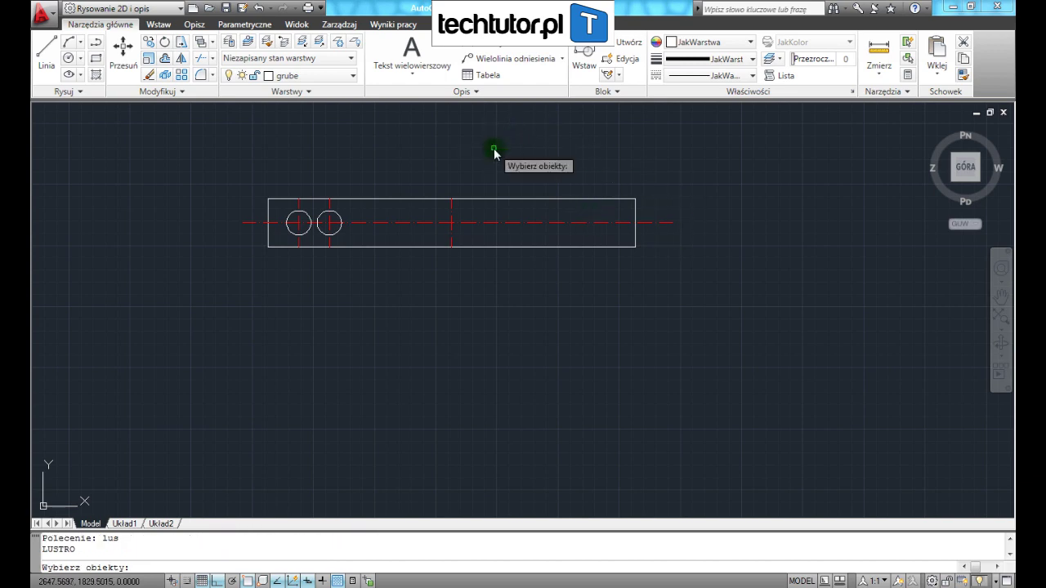
left_click(281, 207)
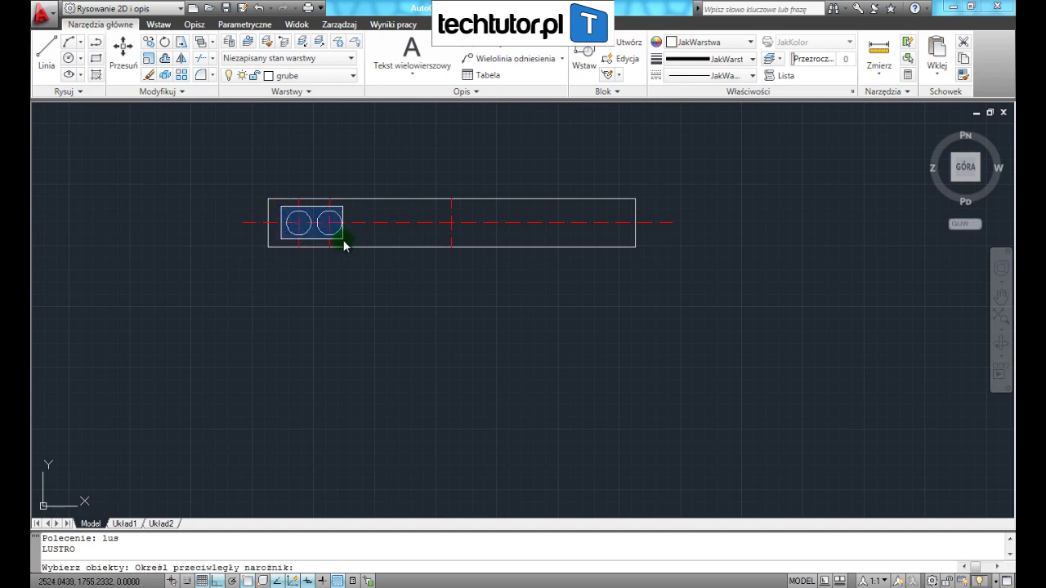
left_click(352, 237)
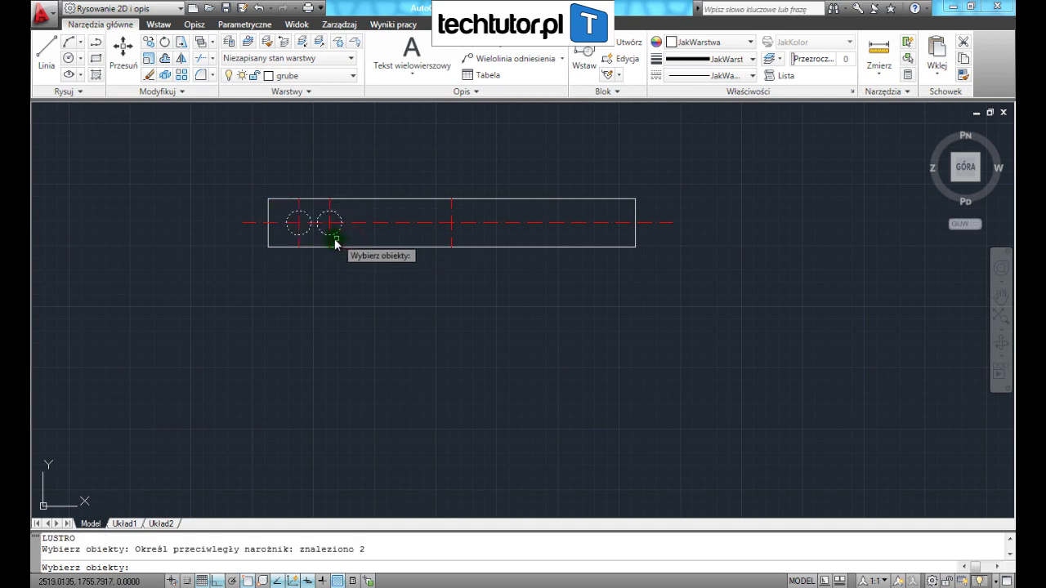
left_click(311, 245)
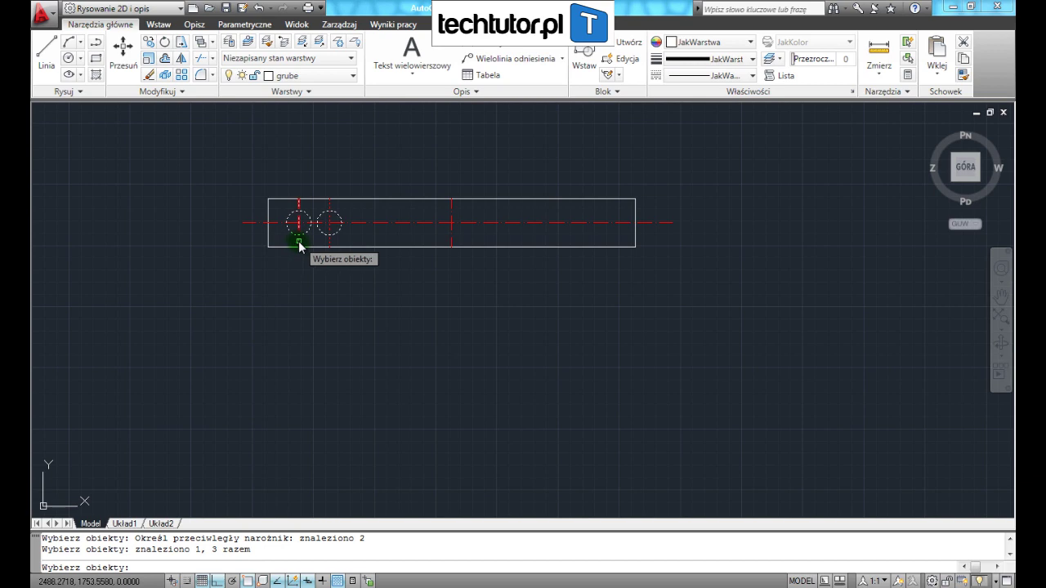
left_click(298, 241)
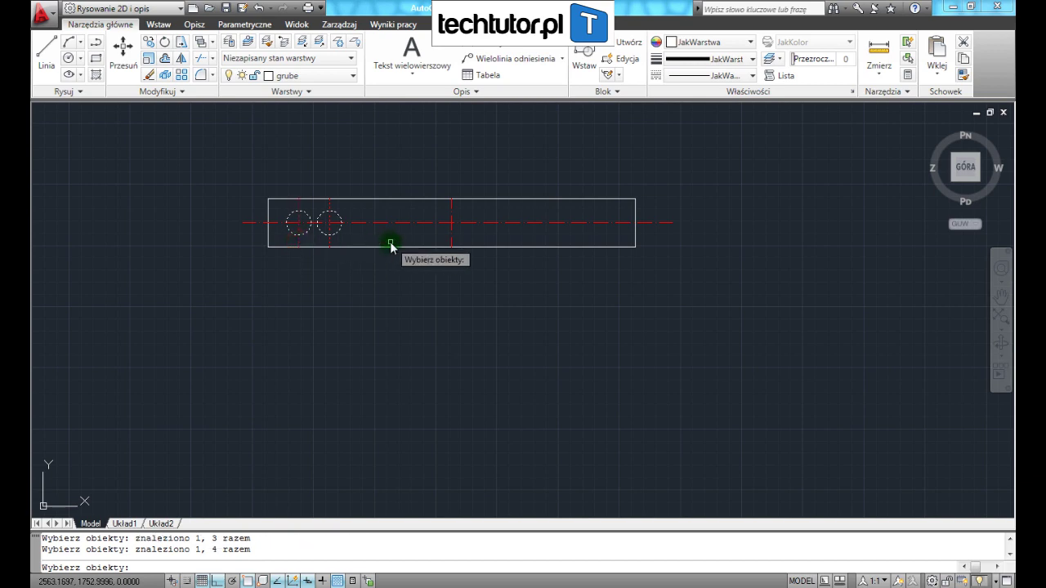
key("Return")
left_click(451, 222)
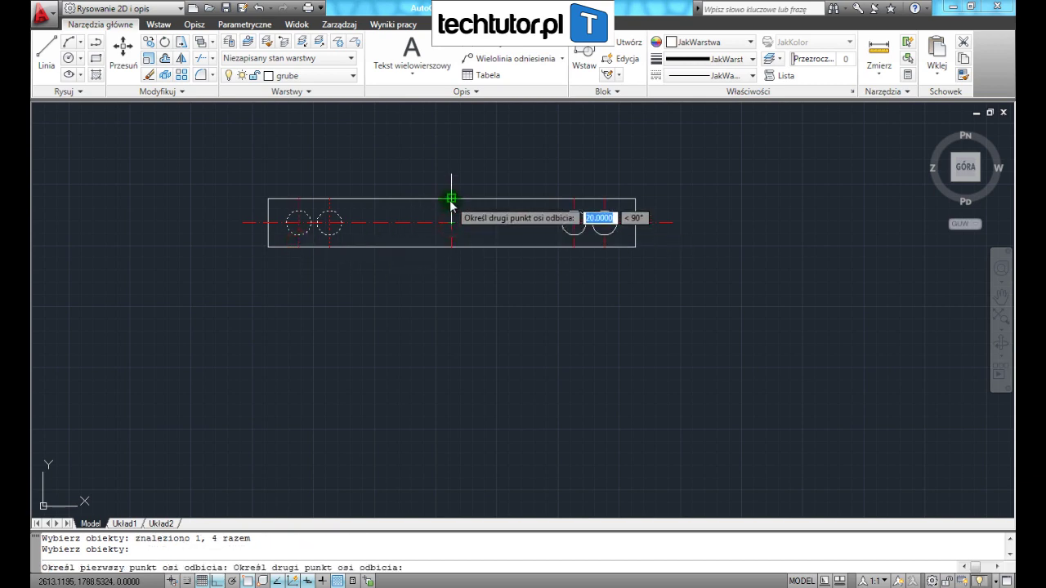
left_click(451, 198)
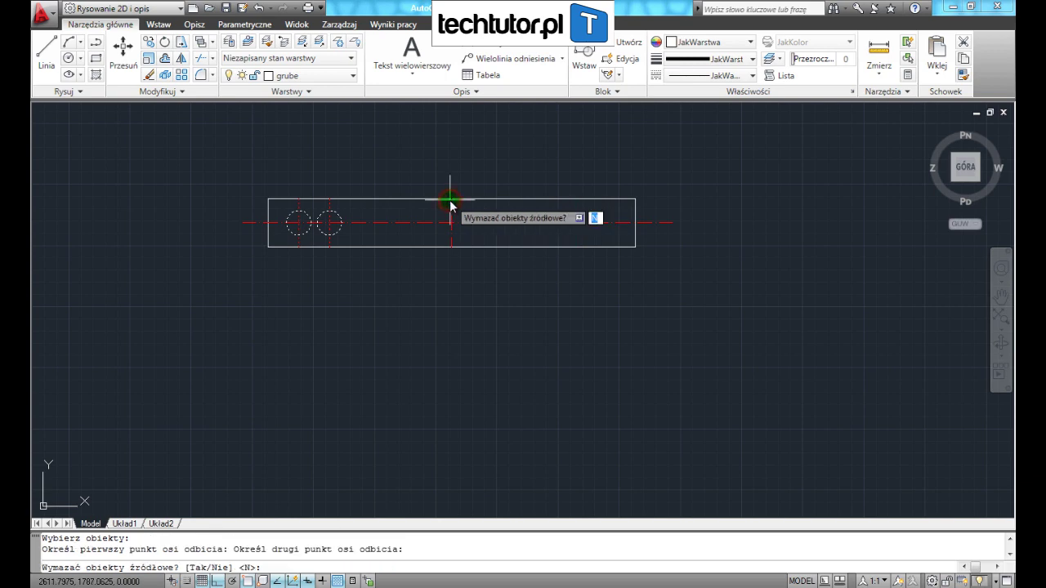
Step: Keep the source holes to finish the mirror, show lineweights, and expand the Warstwy panel
key("Return")
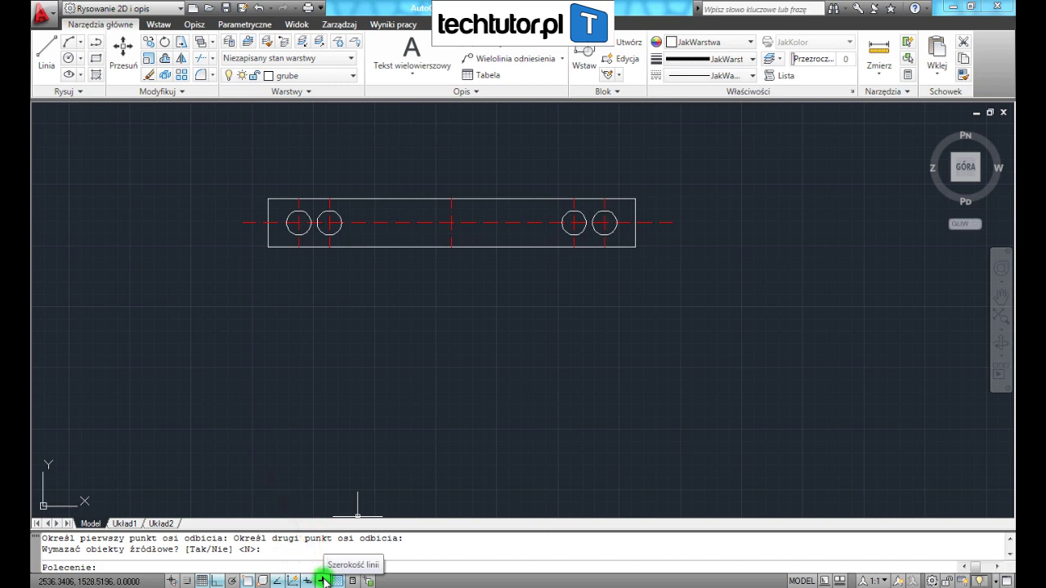
left_click(323, 580)
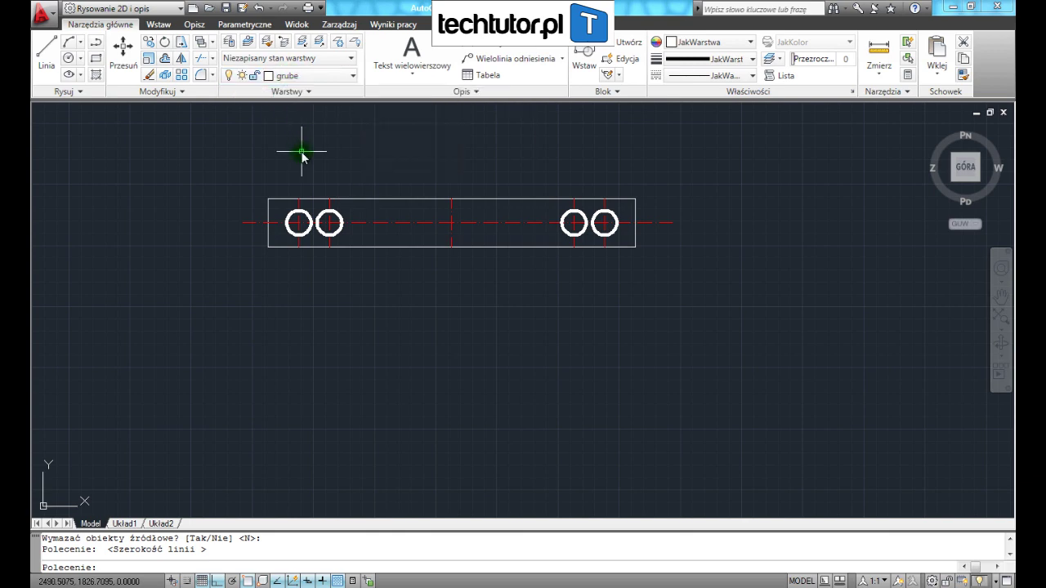
left_click(304, 92)
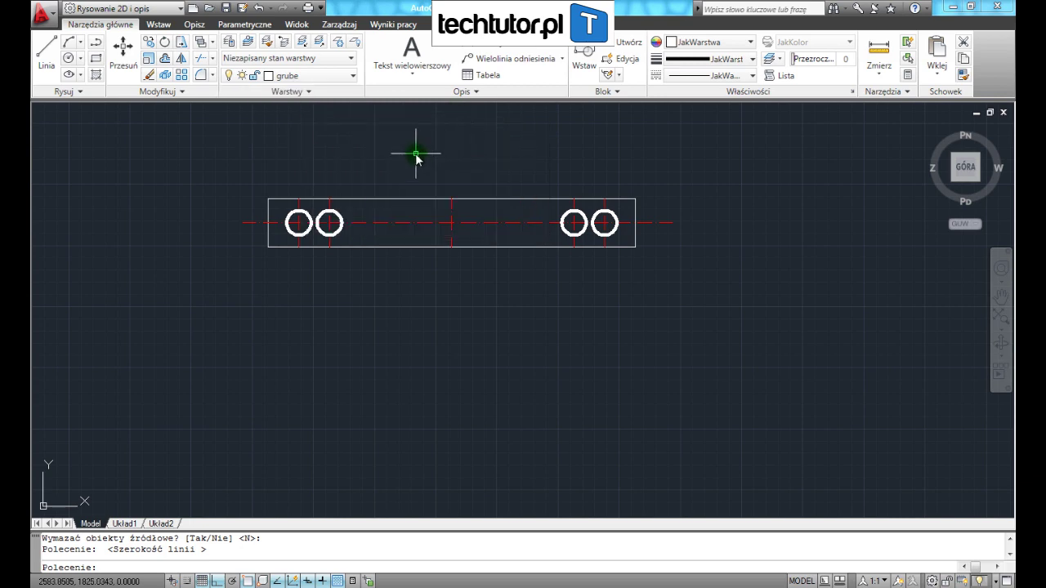
type("warakt")
key("Return")
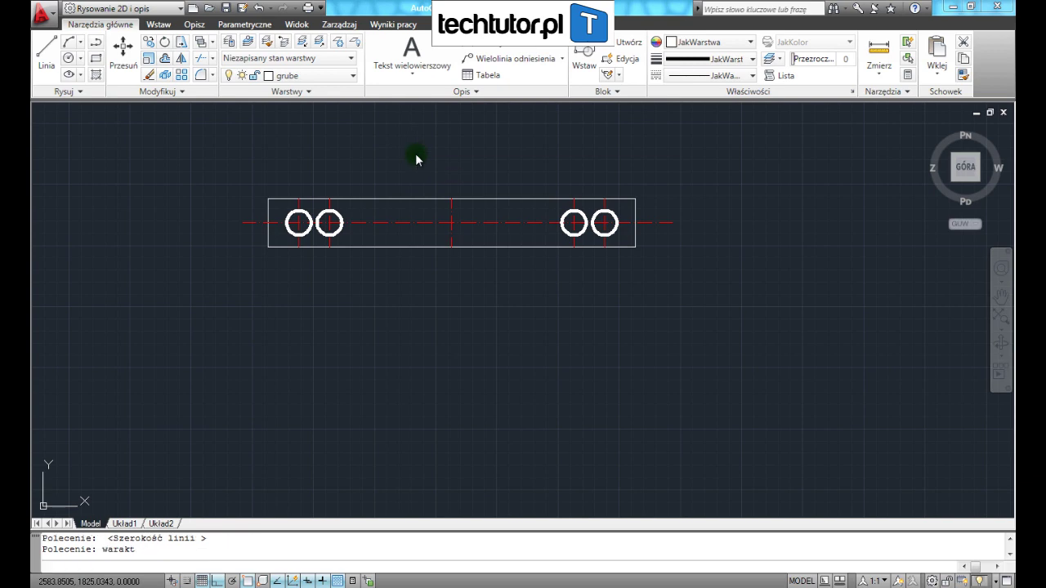
left_click(419, 199)
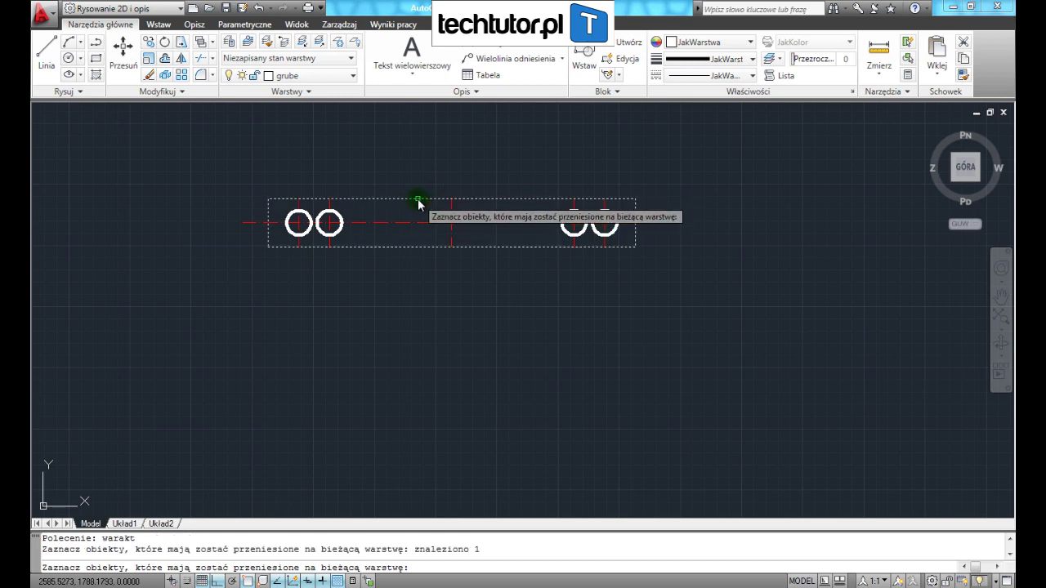
key("Return")
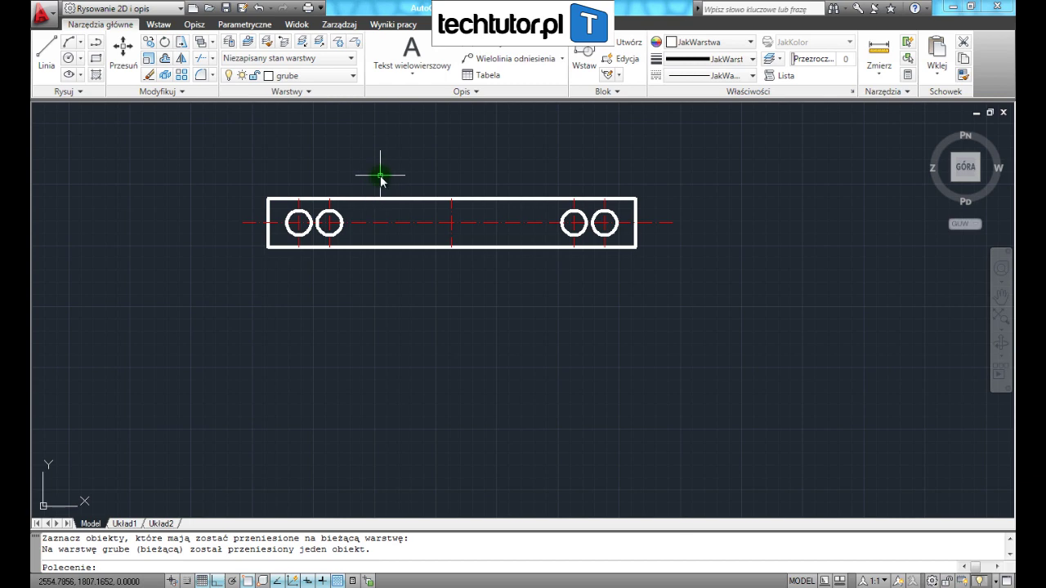
key("ctrl+z")
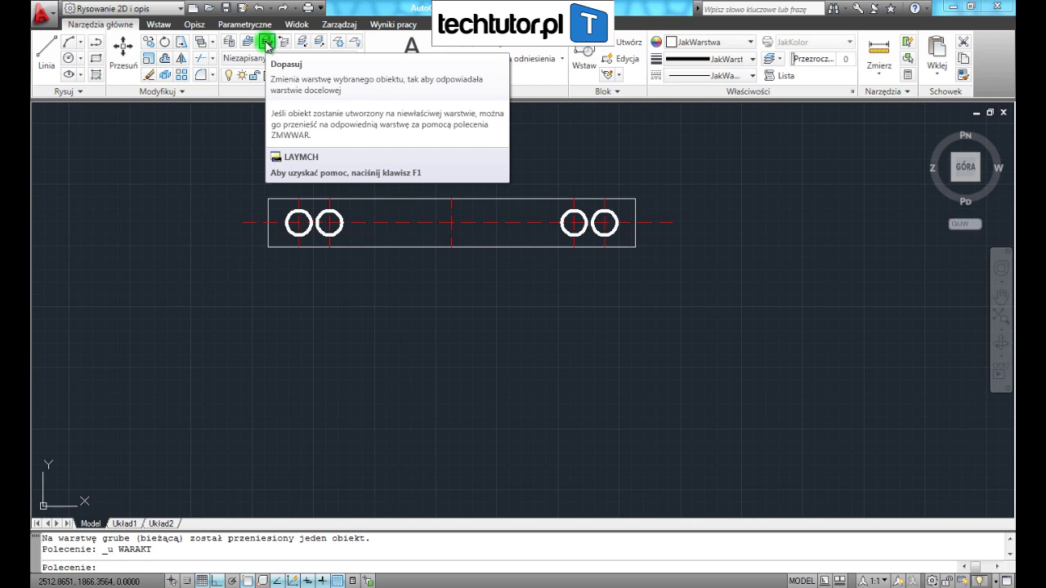
Step: Use layer match (LAYMCH) to move the rectangle outline onto the holes' grube layer
left_click(266, 43)
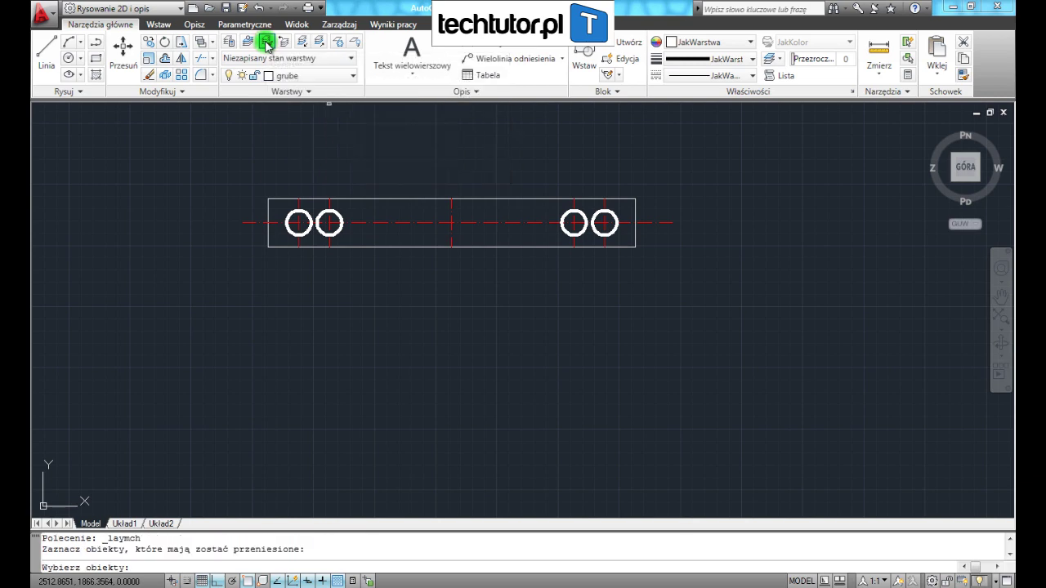
left_click(370, 201)
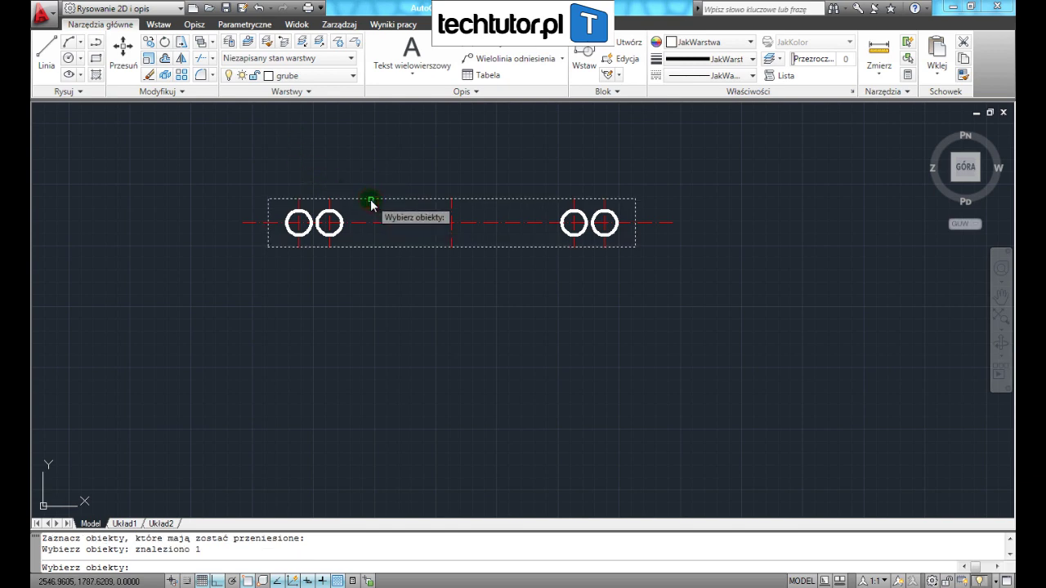
key("Return")
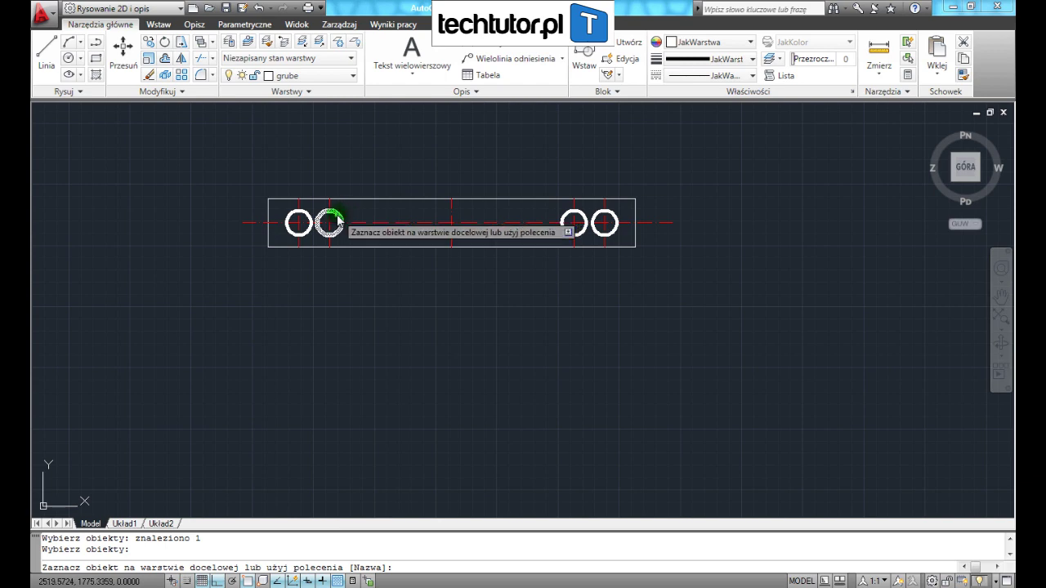
left_click(337, 219)
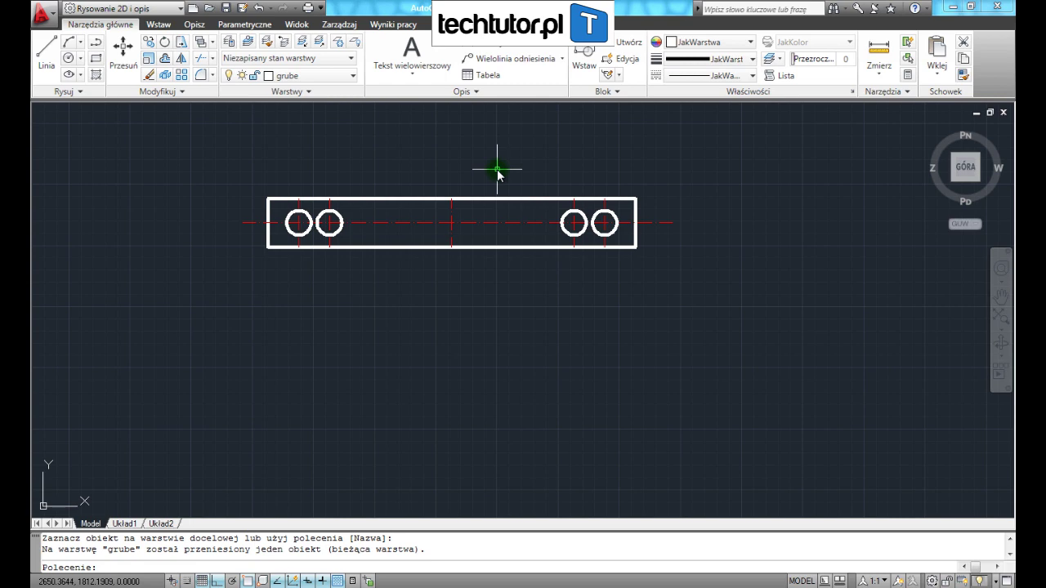
Step: Make osie current by picking a red axis line, and expand the Warstwy (Layers) panel
left_click(247, 45)
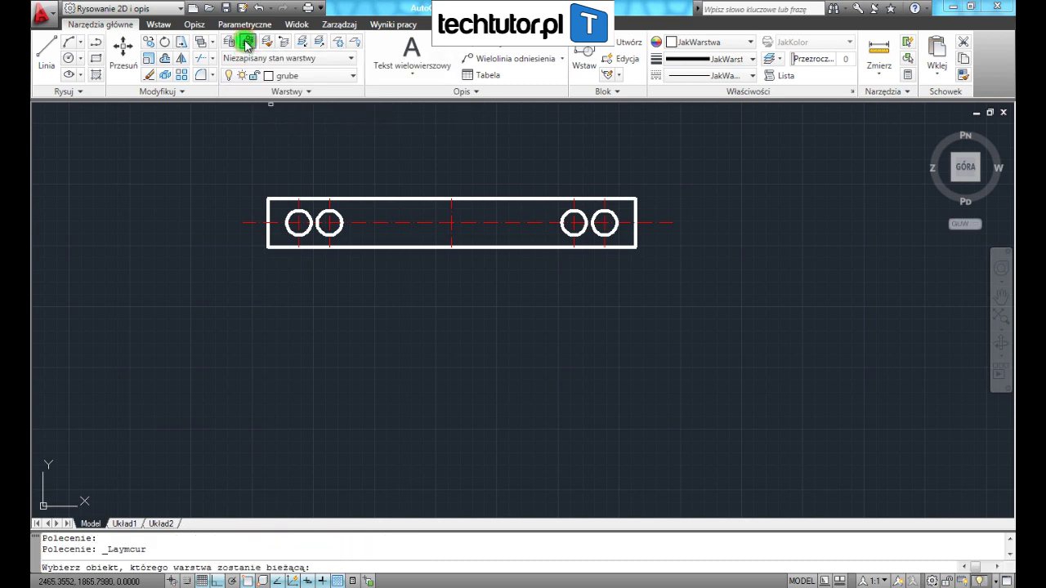
left_click(464, 223)
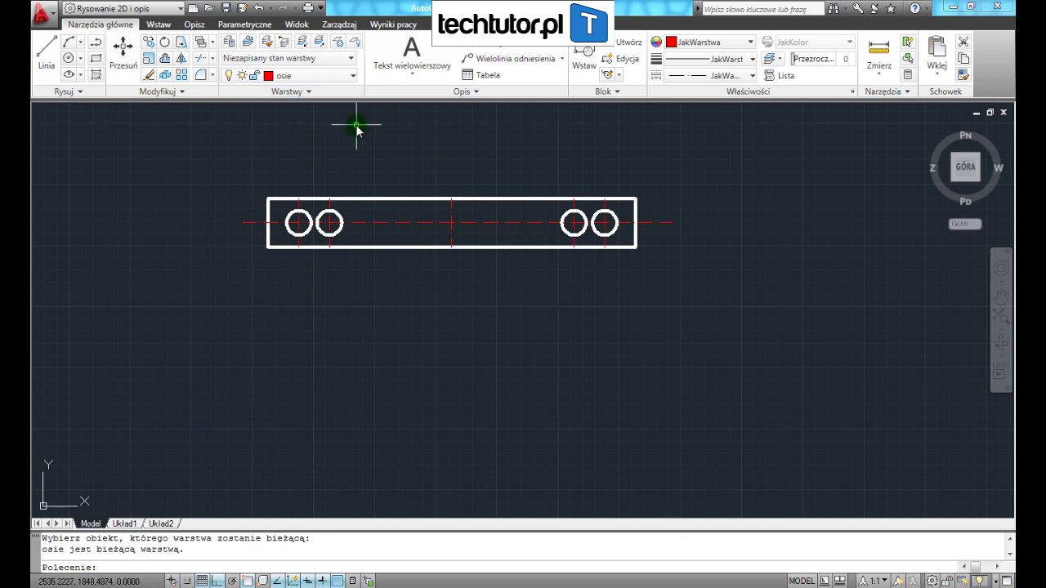
left_click(315, 93)
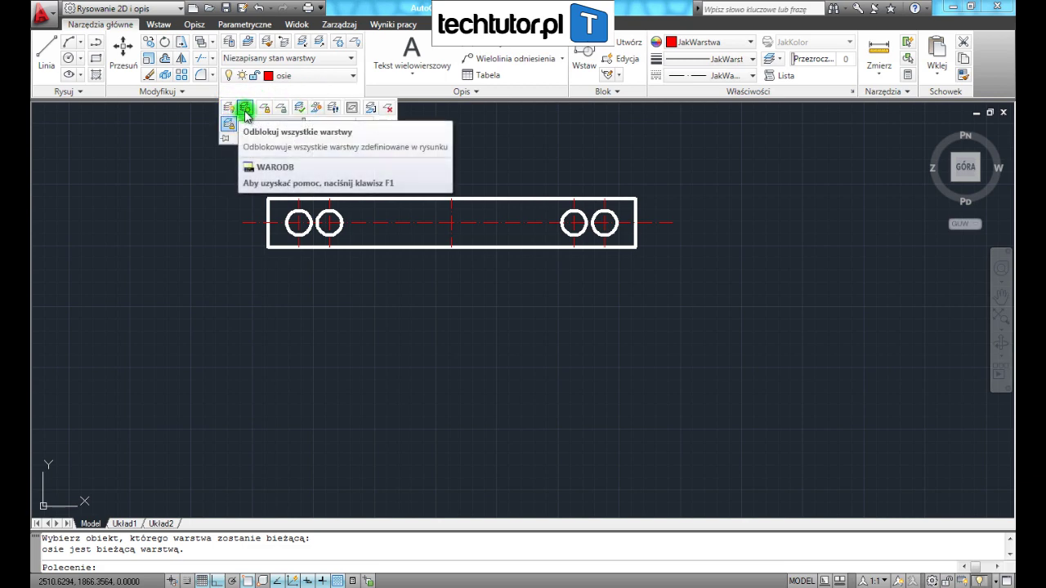
left_click(352, 79)
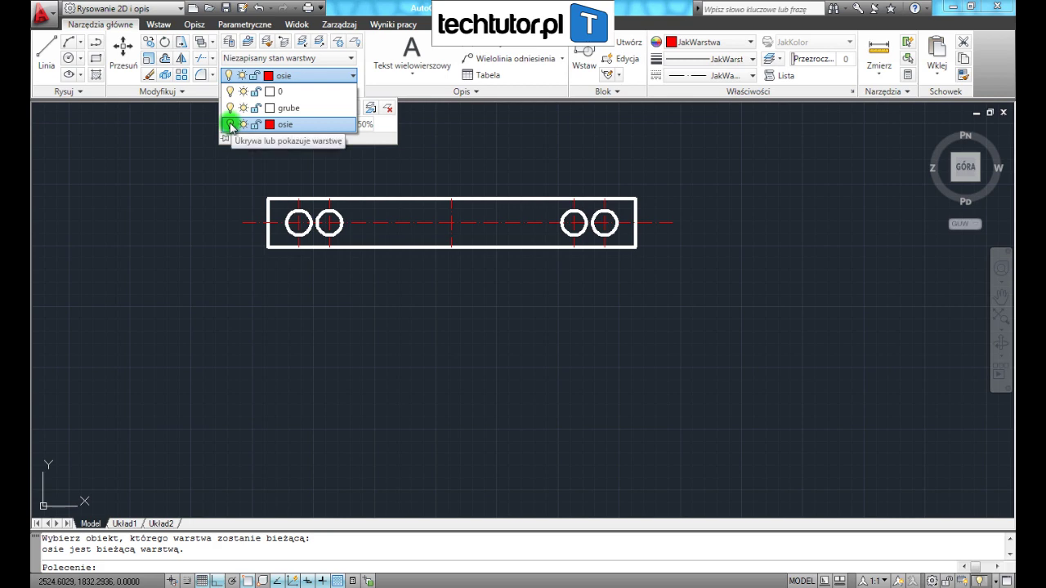
left_click(231, 108)
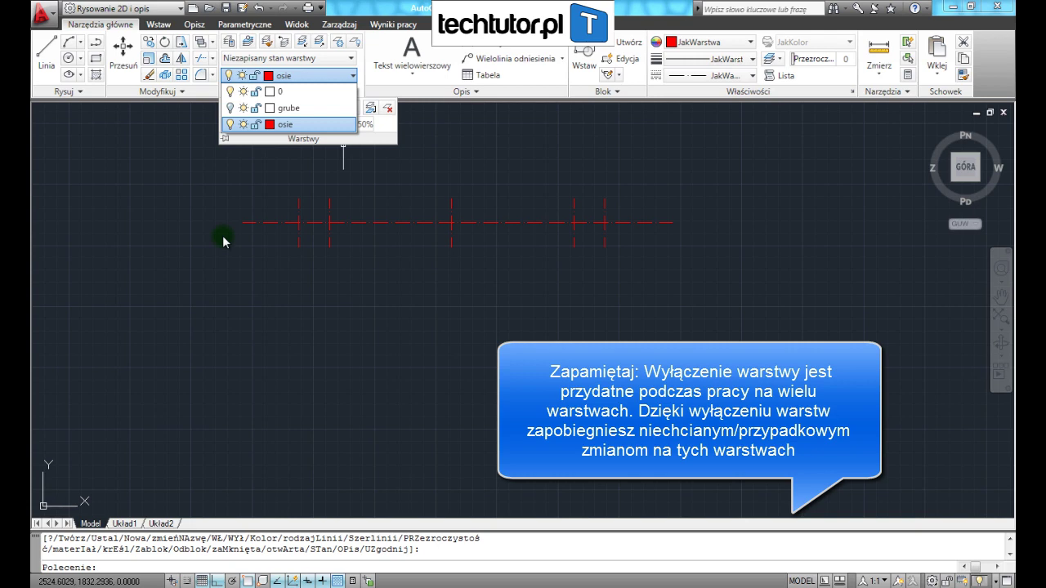
left_click(230, 108)
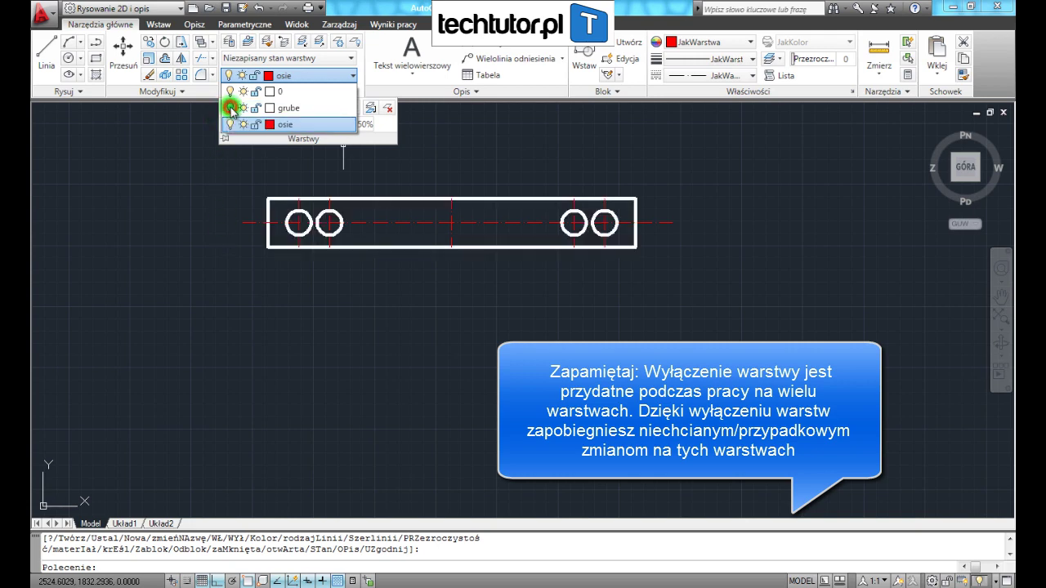
left_click(231, 108)
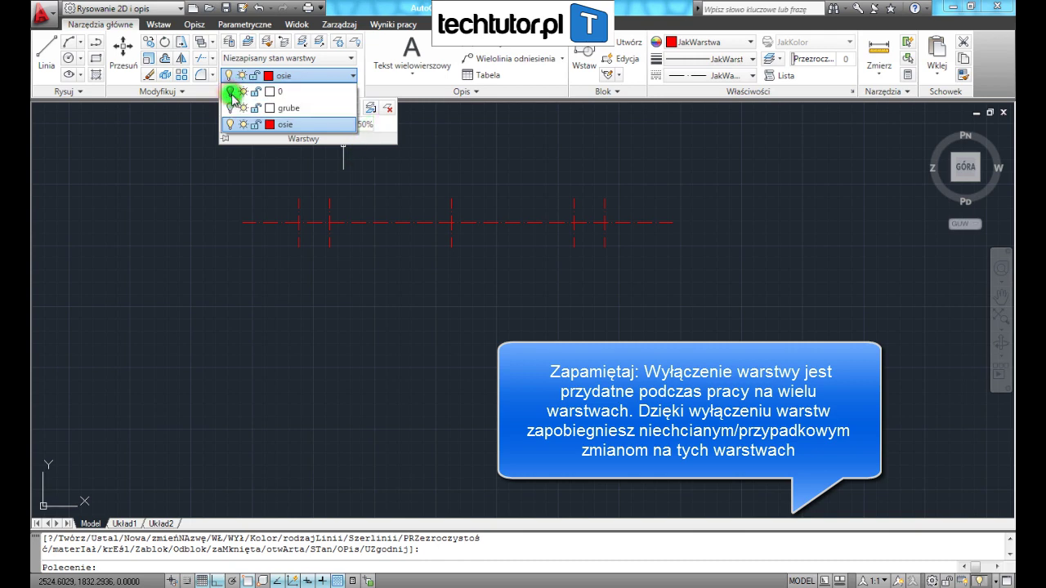
left_click(479, 146)
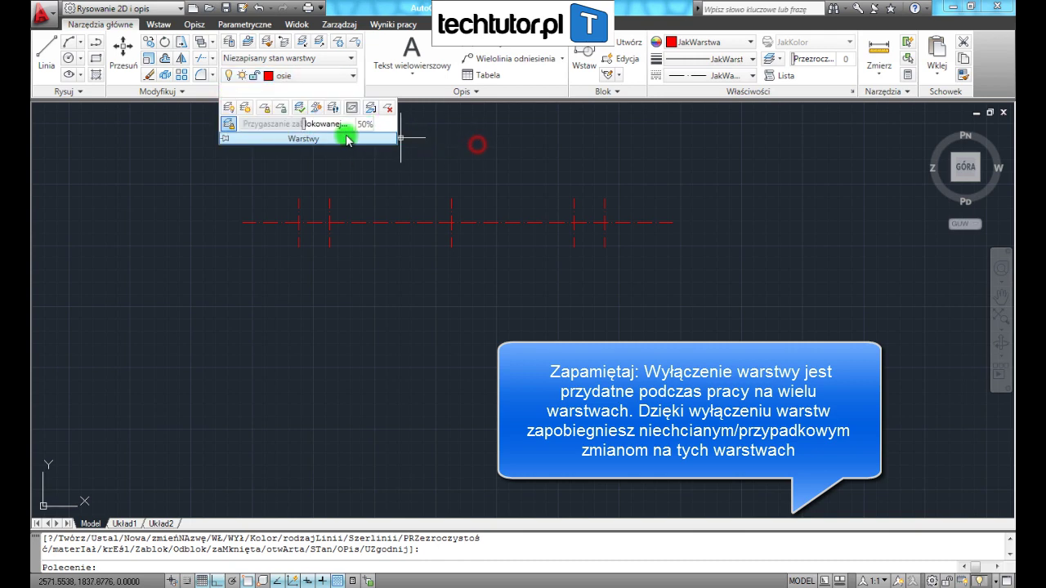
left_click(229, 110)
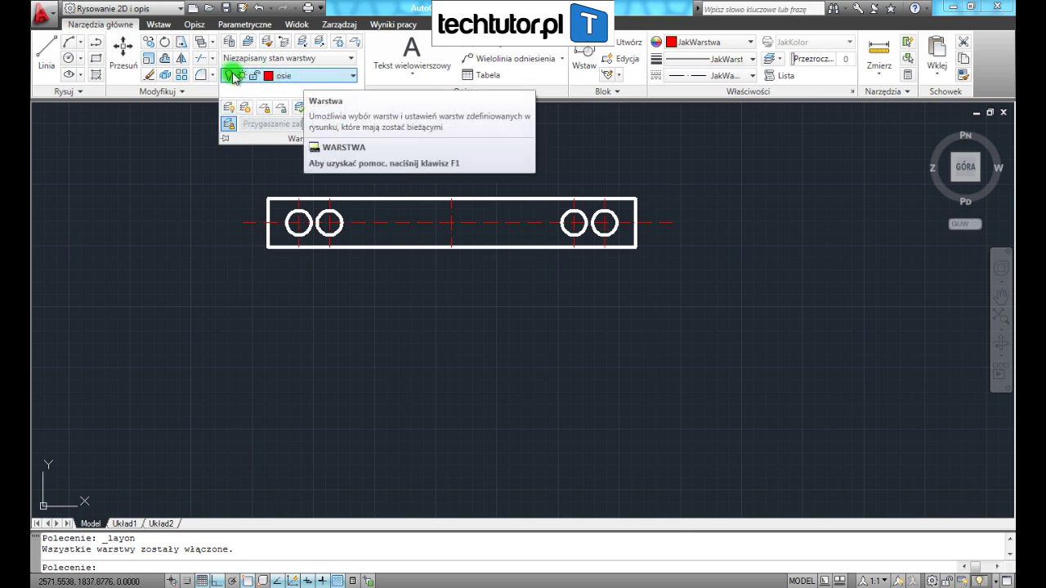
left_click(242, 76)
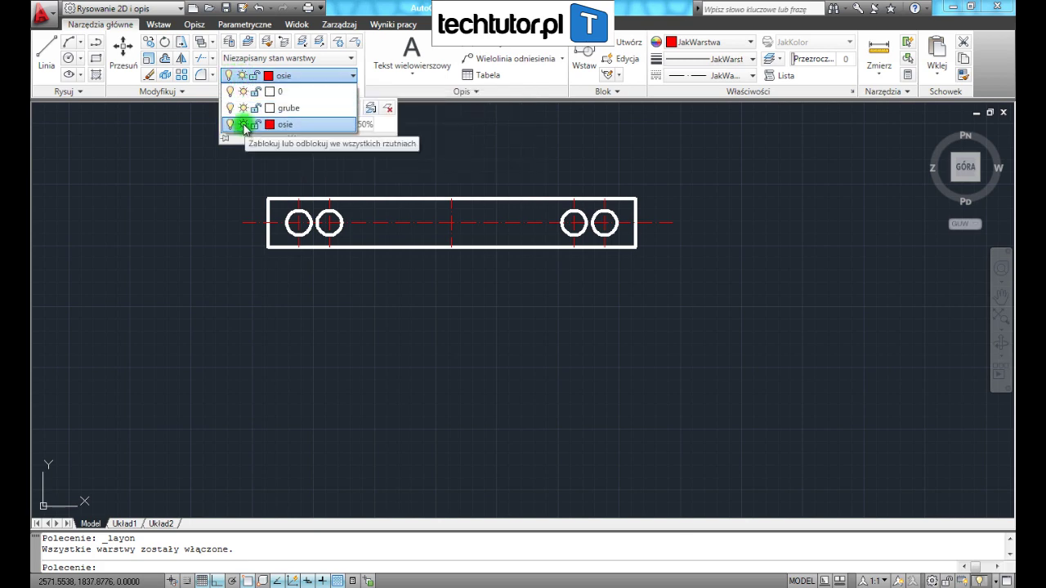
left_click(243, 125)
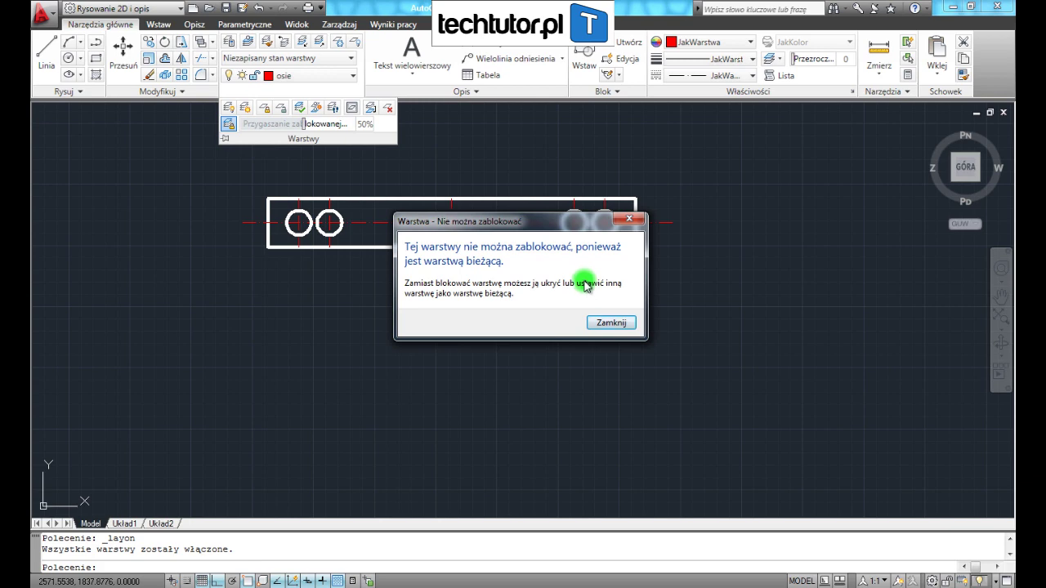
left_click(610, 323)
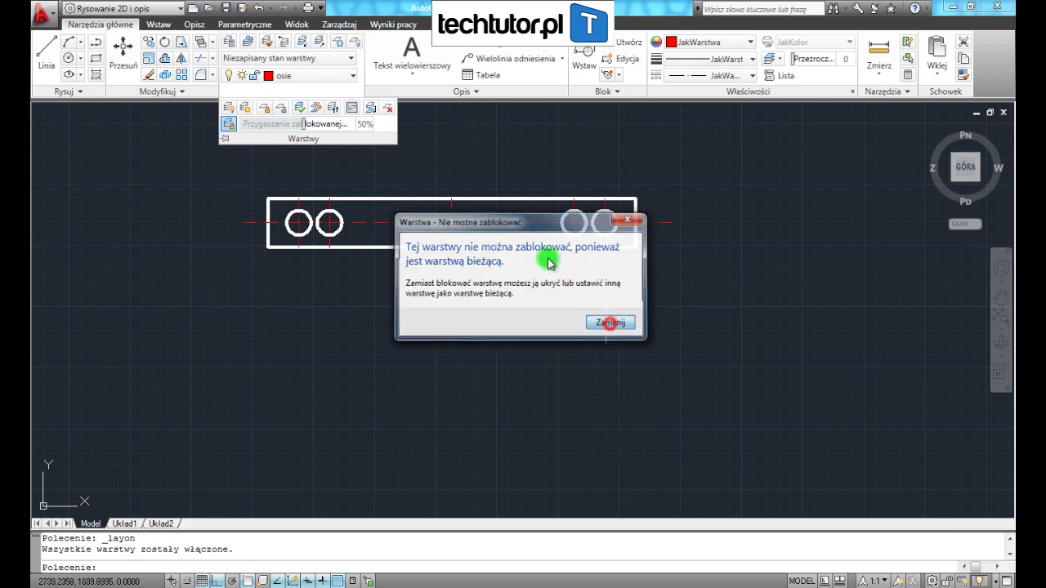
left_click(350, 76)
left_click(244, 108)
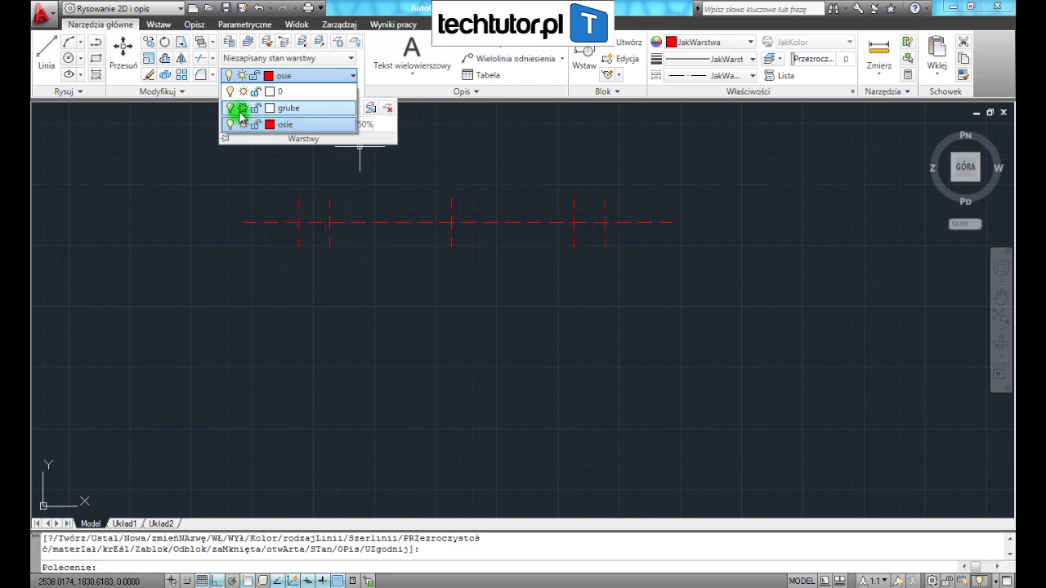
left_click(243, 108)
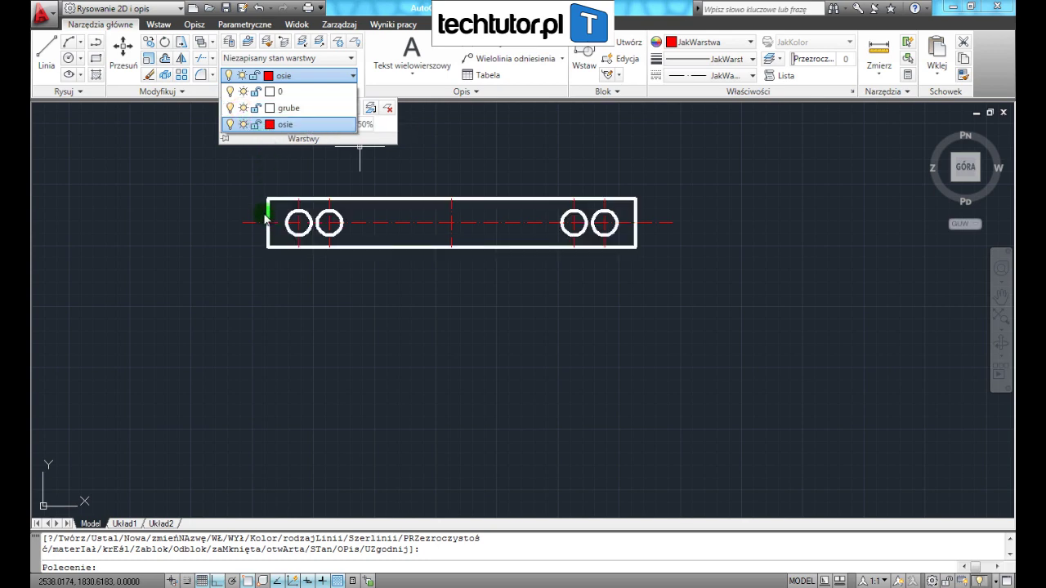
left_click(255, 108)
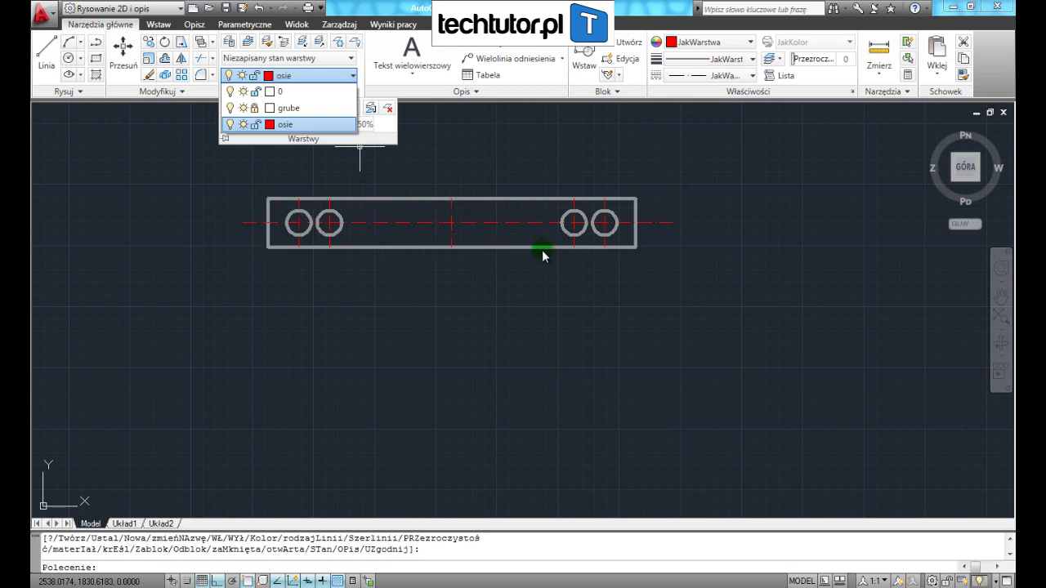
left_click(254, 107)
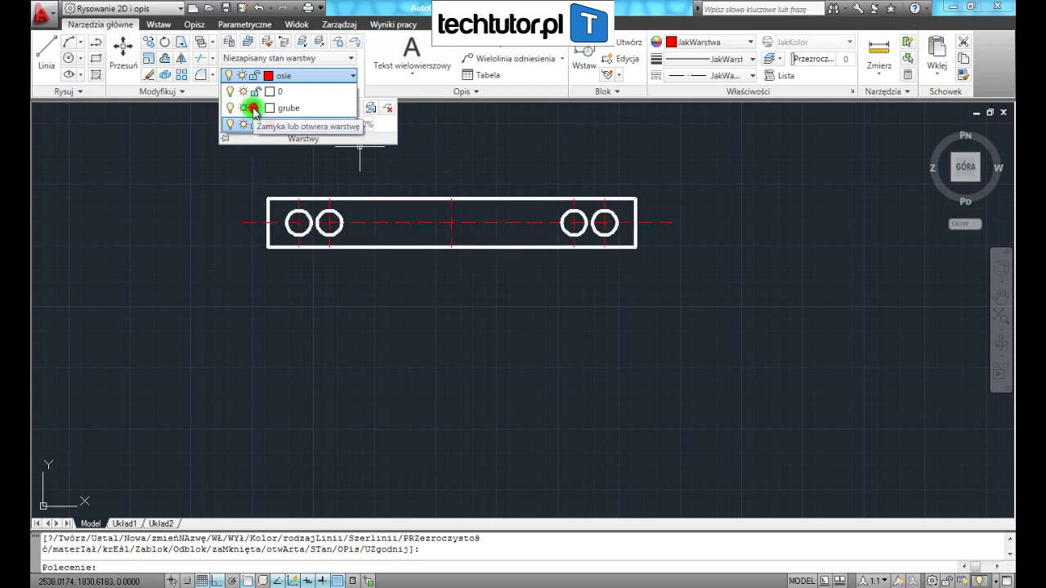
left_click(457, 145)
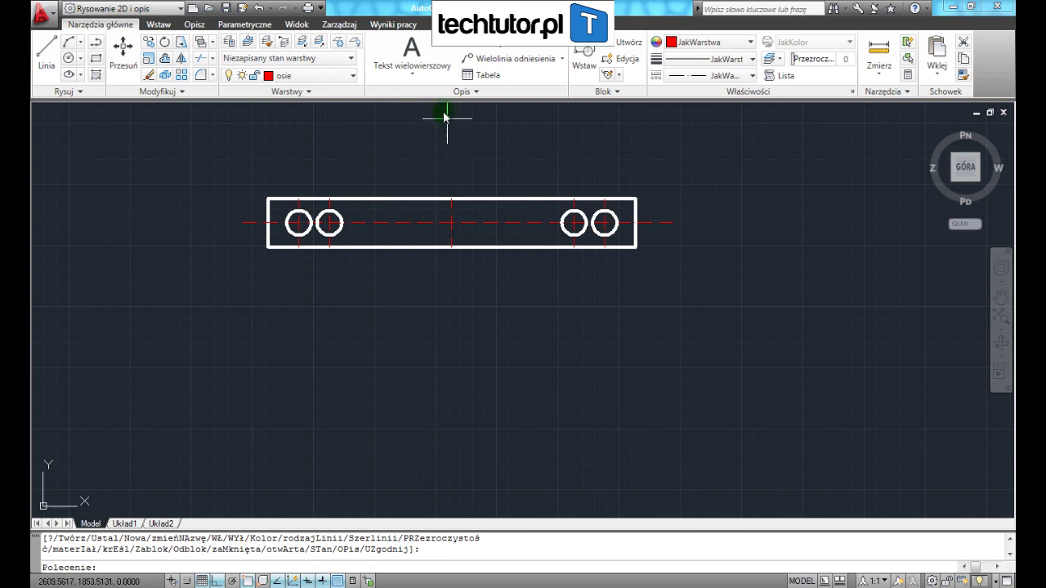
Step: Draw a radius 10 circle centred where the plate's middle axes intersect
left_click(68, 61)
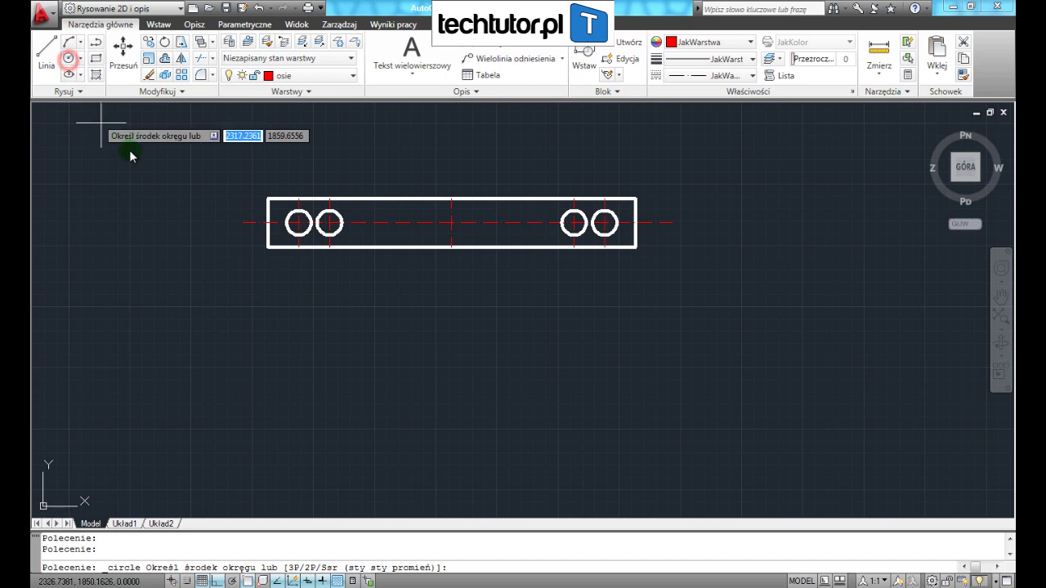
left_click(452, 222)
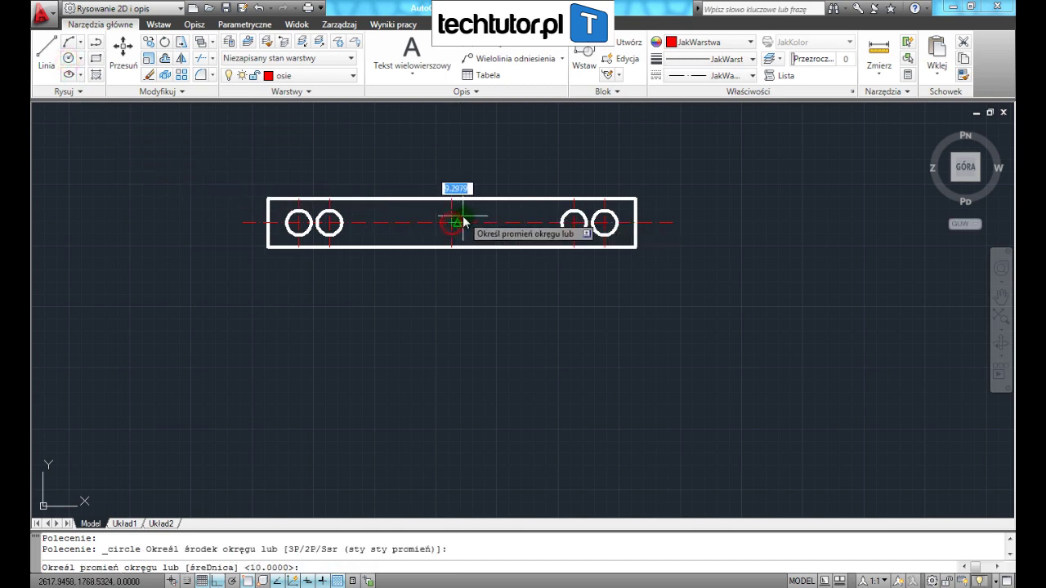
type("10")
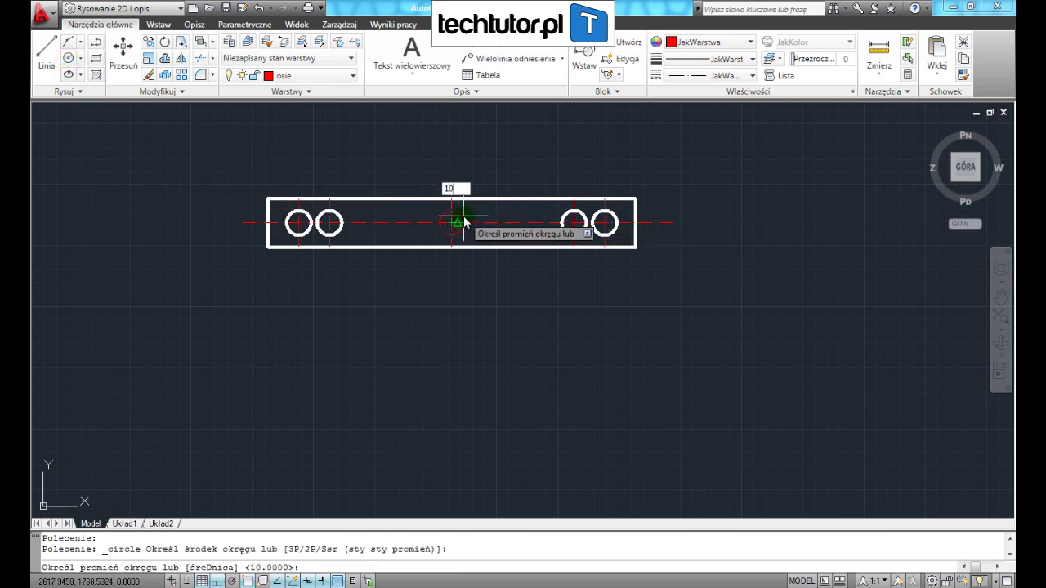
key("Return")
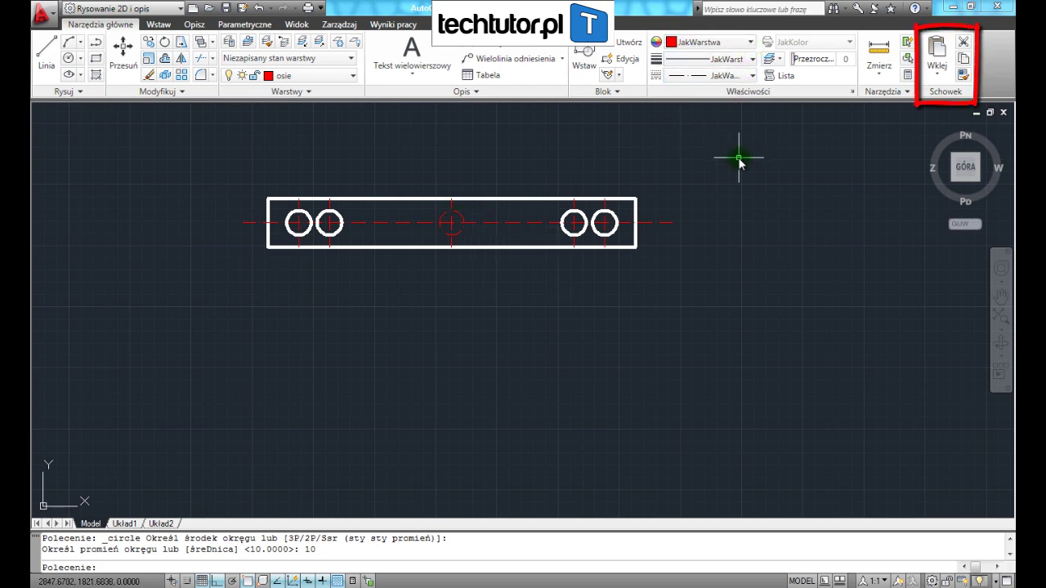
Step: Copy the plate outline's properties onto the middle circle so it displays thick and white
left_click(963, 75)
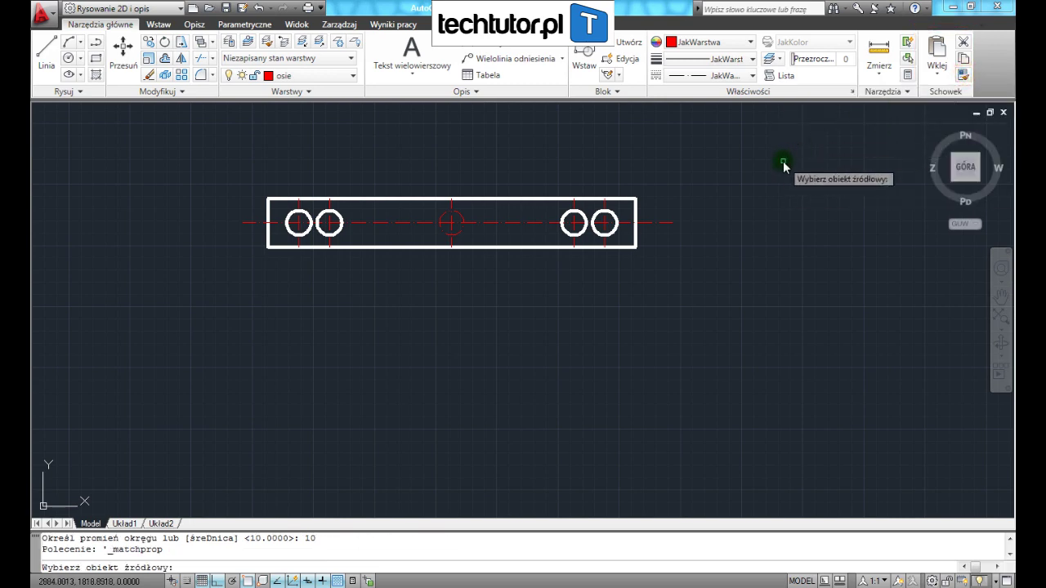
left_click(482, 201)
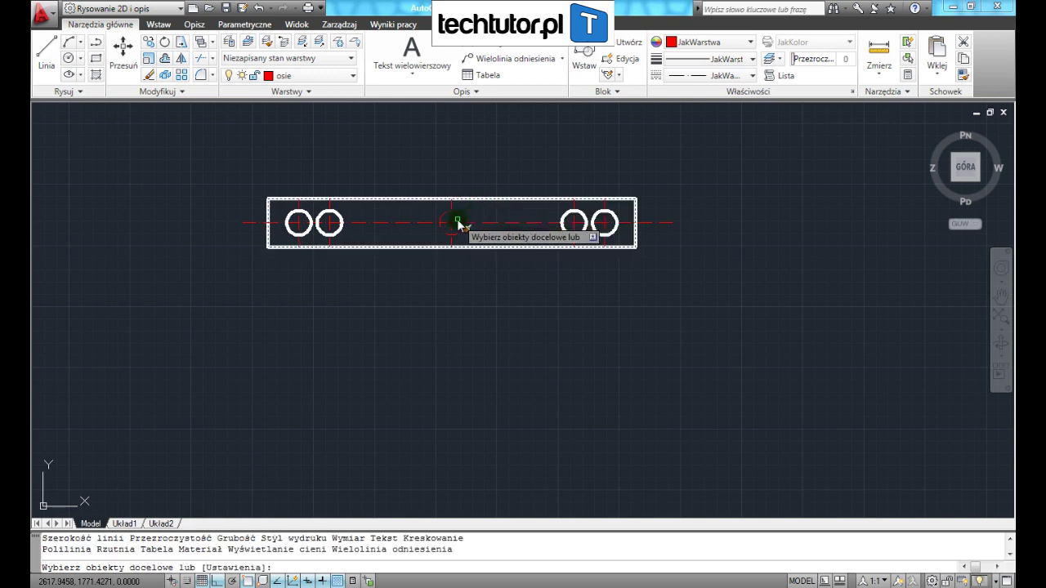
left_click(461, 222)
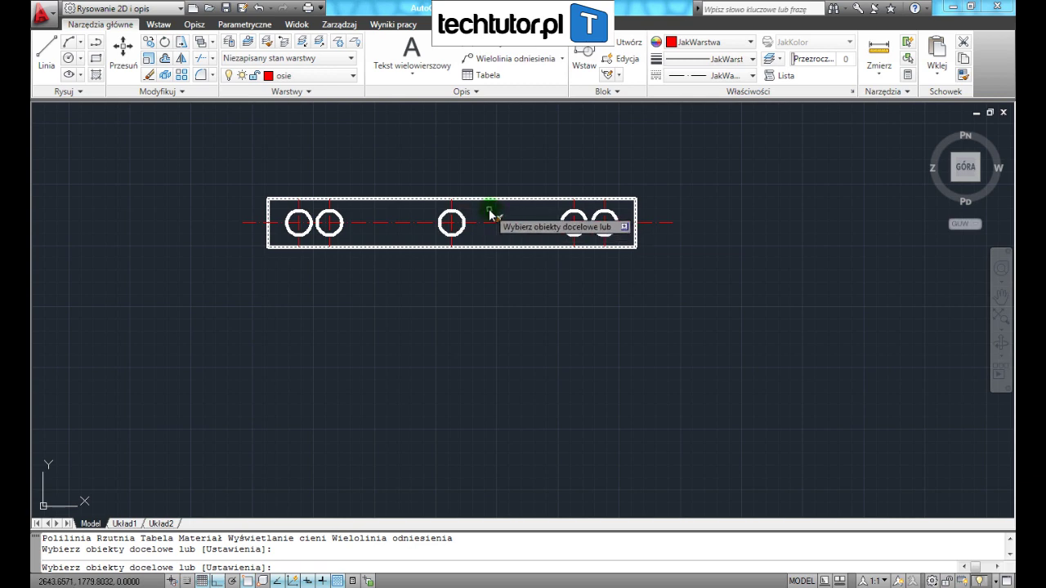
key("Return")
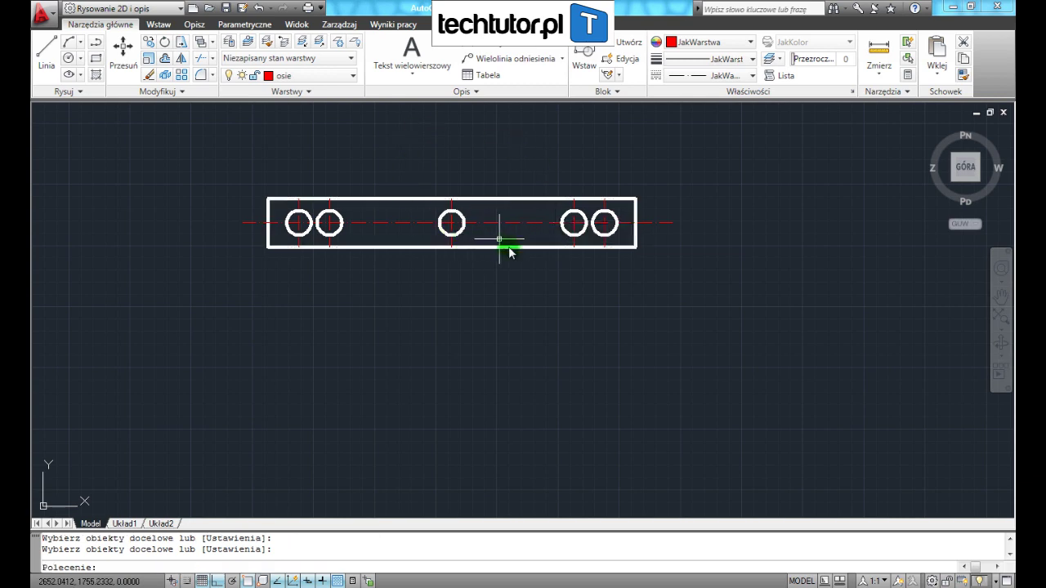